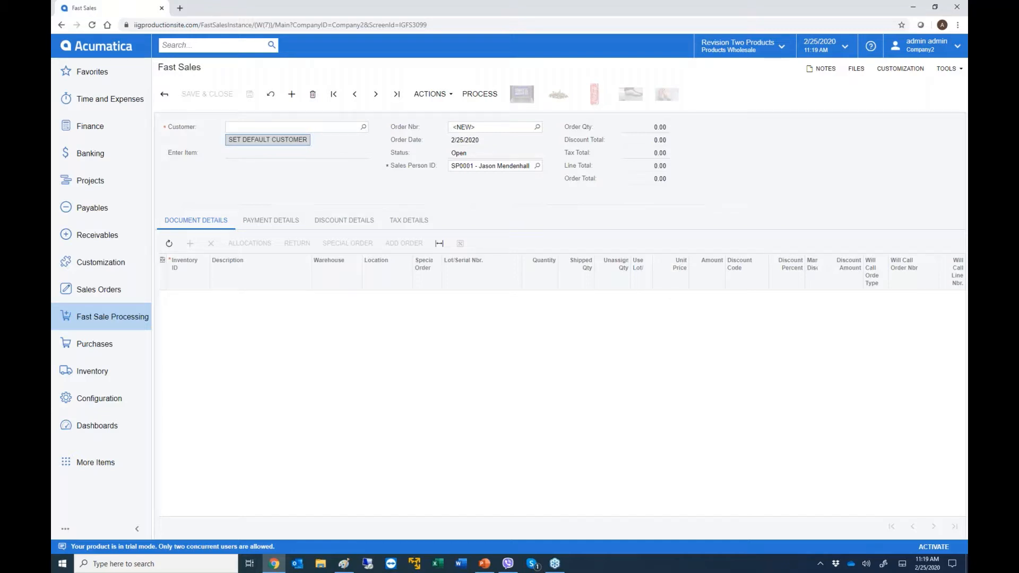
- Set the default customer USA Bartending School on the new fast sale and add one Acer Laptop Computer and one Lego 500 piece set
{"action": "left_click", "coordinate": [527, 96]}
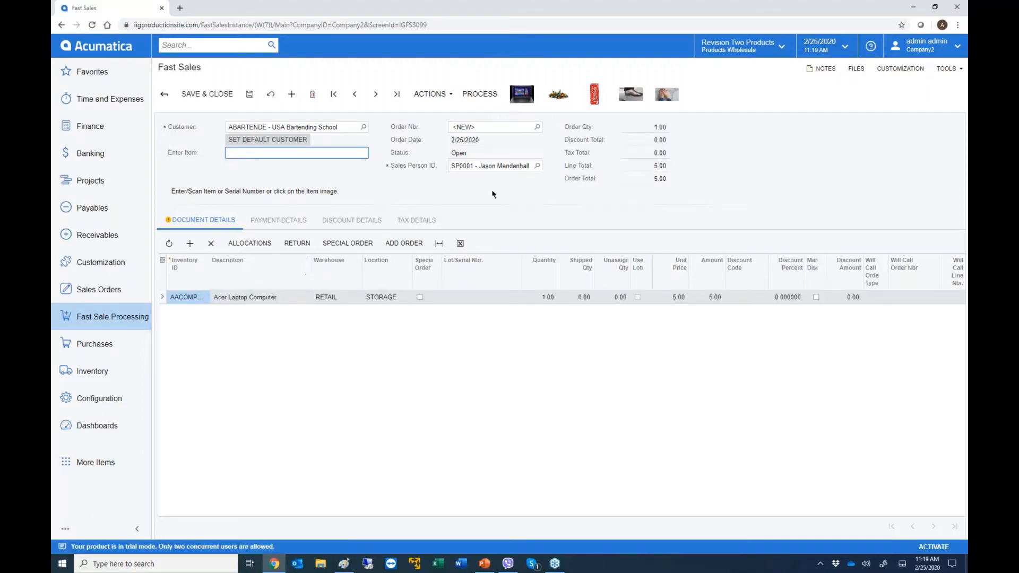
{"action": "left_click", "coordinate": [558, 95]}
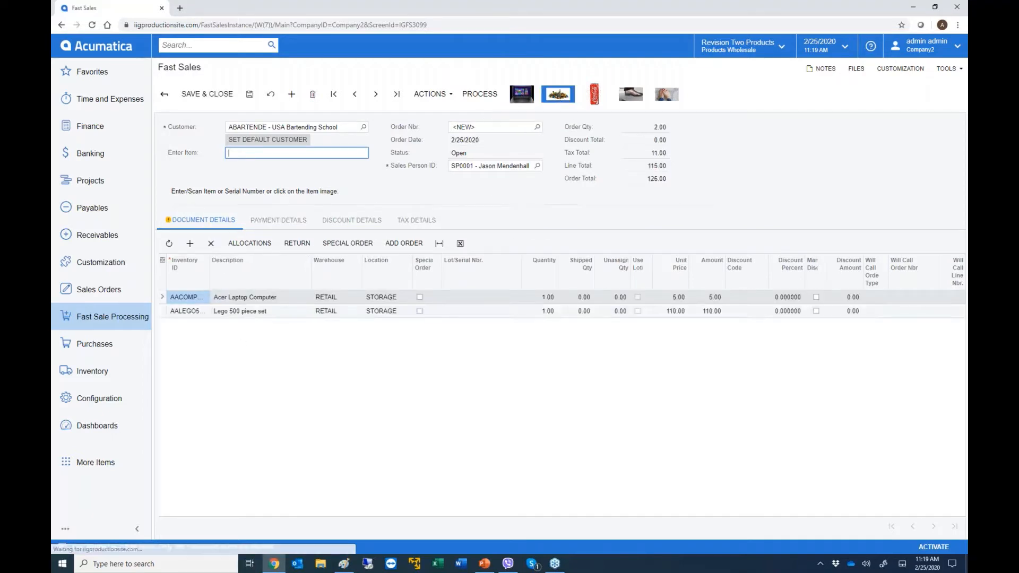
- Record a partial cash payment of 100 for the order in its payment details
{"action": "left_click", "coordinate": [287, 222]}
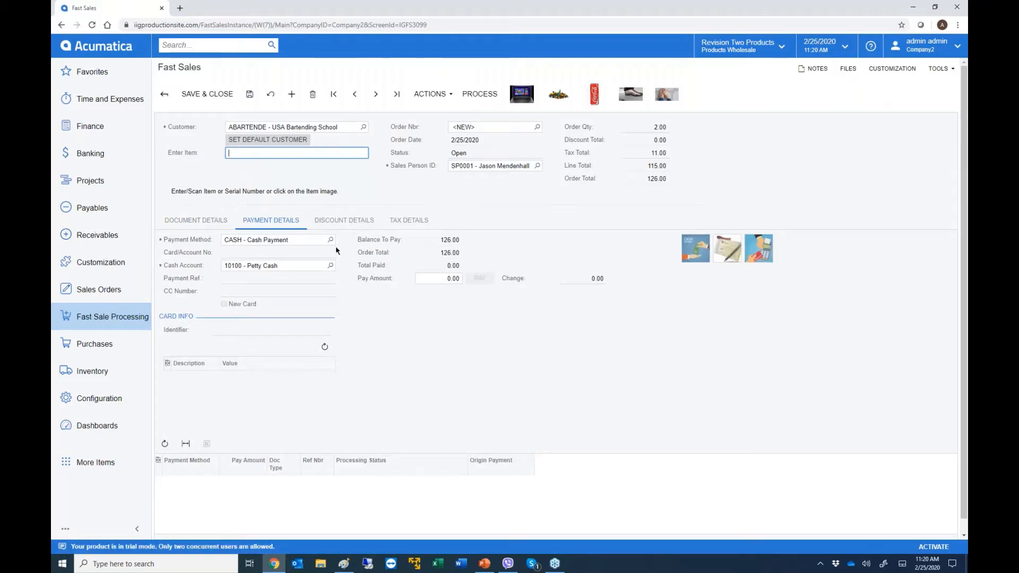
{"action": "left_click", "coordinate": [440, 279]}
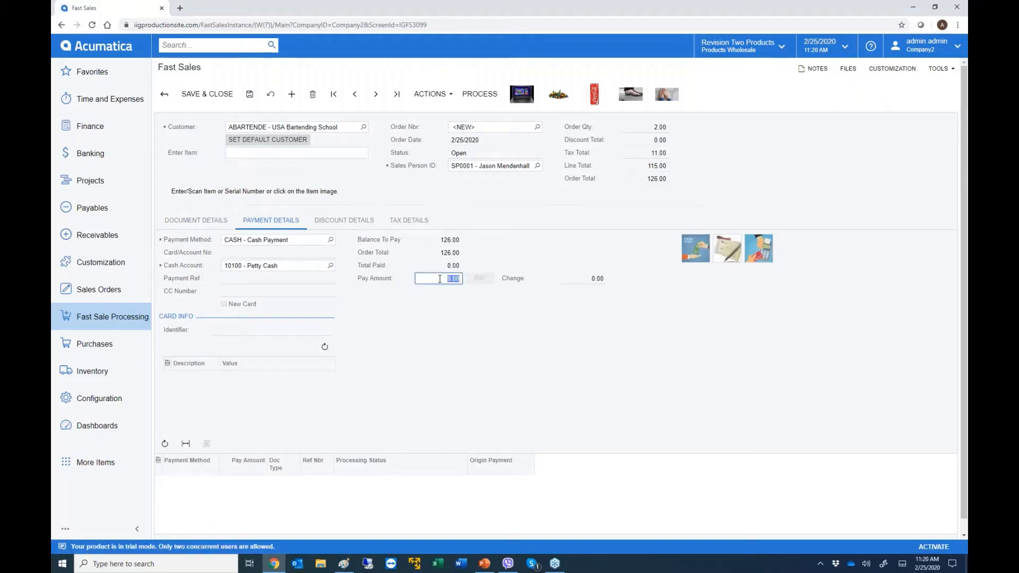
{"action": "type", "text": "100"}
{"action": "key", "text": "Return"}
{"action": "left_click", "coordinate": [480, 278]}
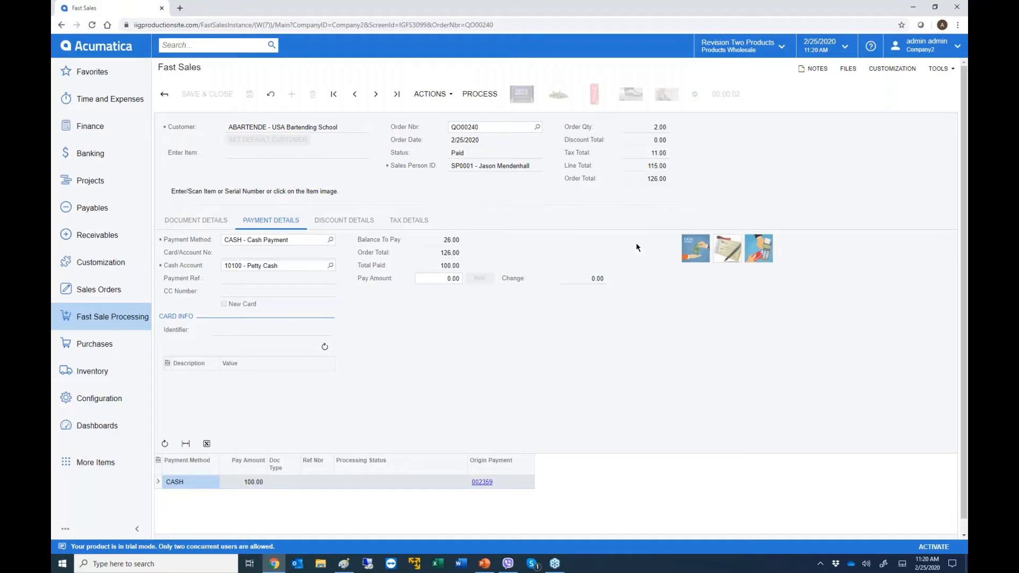
- Switch the payment method to CHECK and pay the remaining 26
{"action": "left_click", "coordinate": [727, 248]}
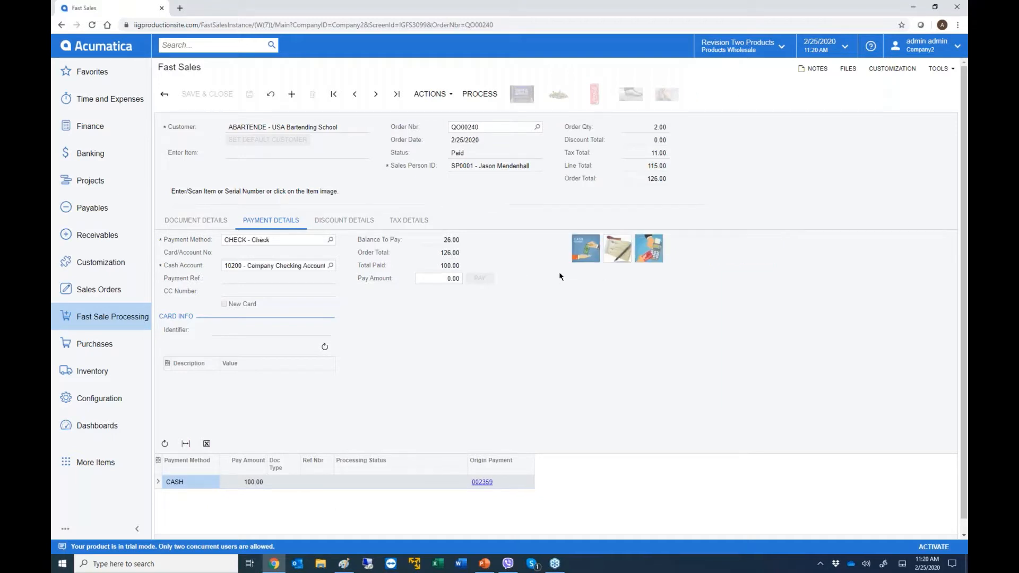
{"action": "left_click", "coordinate": [437, 278]}
{"action": "type", "text": "26"}
{"action": "key", "text": "Tab"}
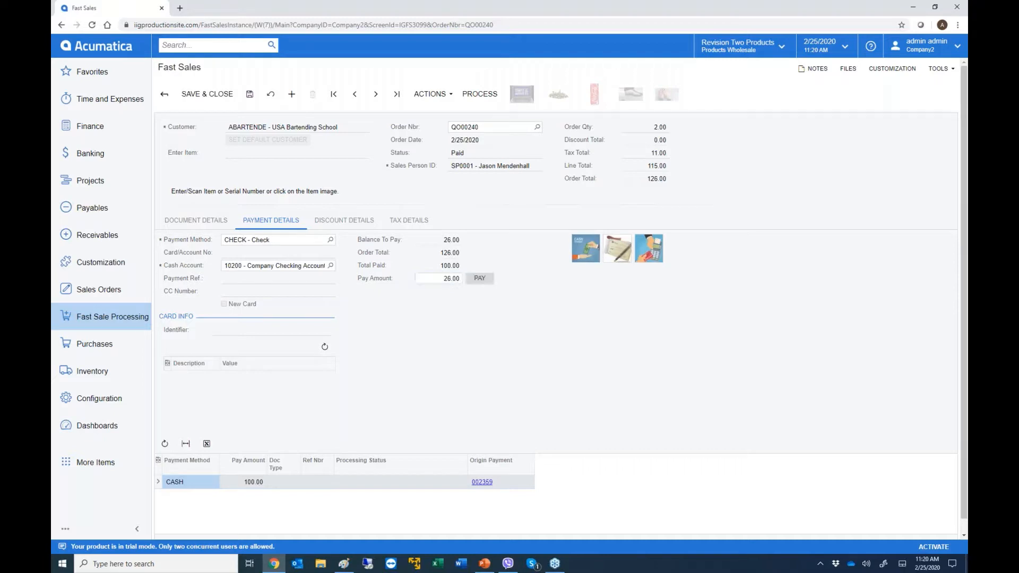
{"action": "left_click", "coordinate": [480, 278]}
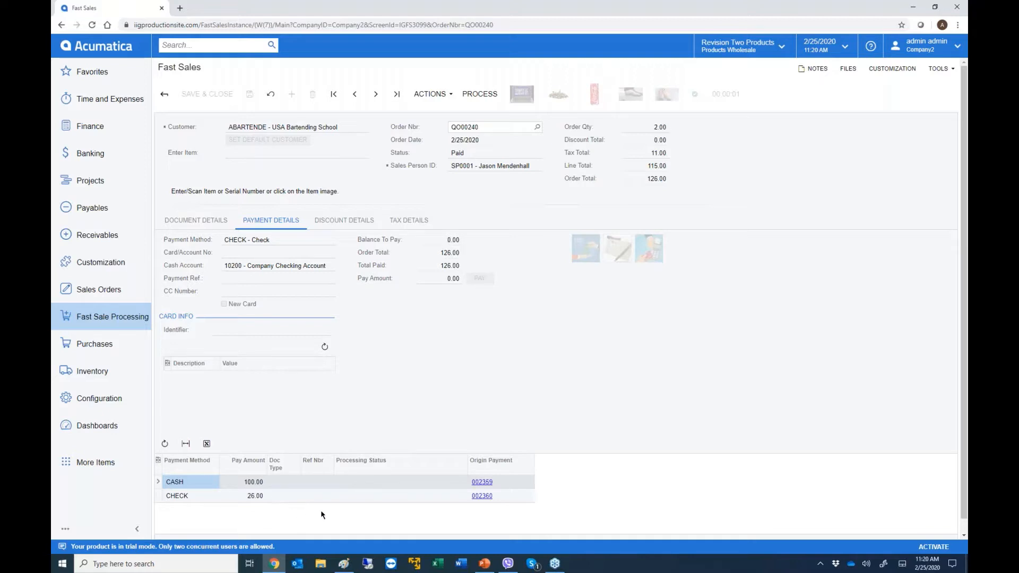
- Process the paid order and close its Fast Sales Order Summary report
{"action": "left_click", "coordinate": [472, 95]}
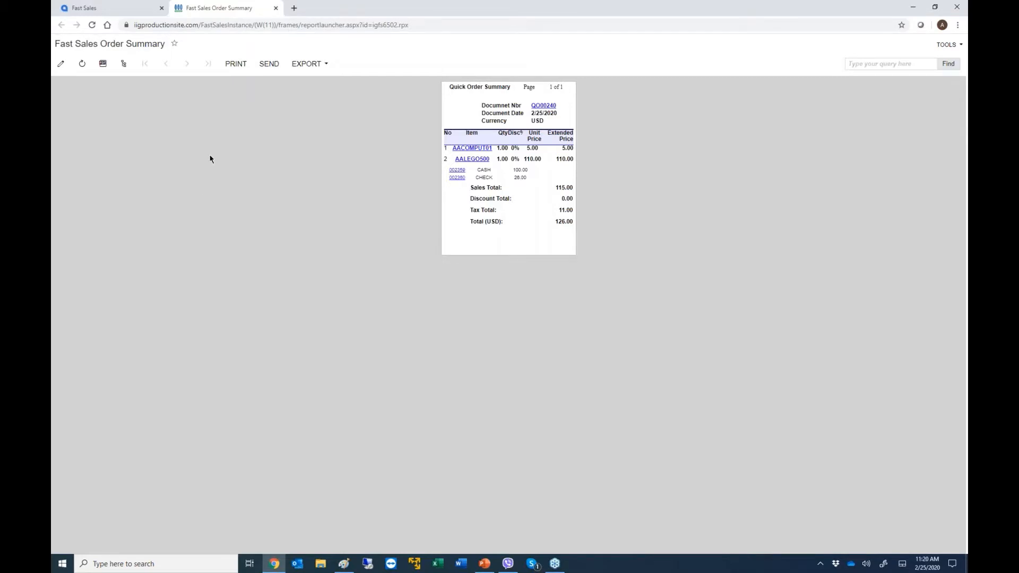
{"action": "left_click", "coordinate": [276, 8]}
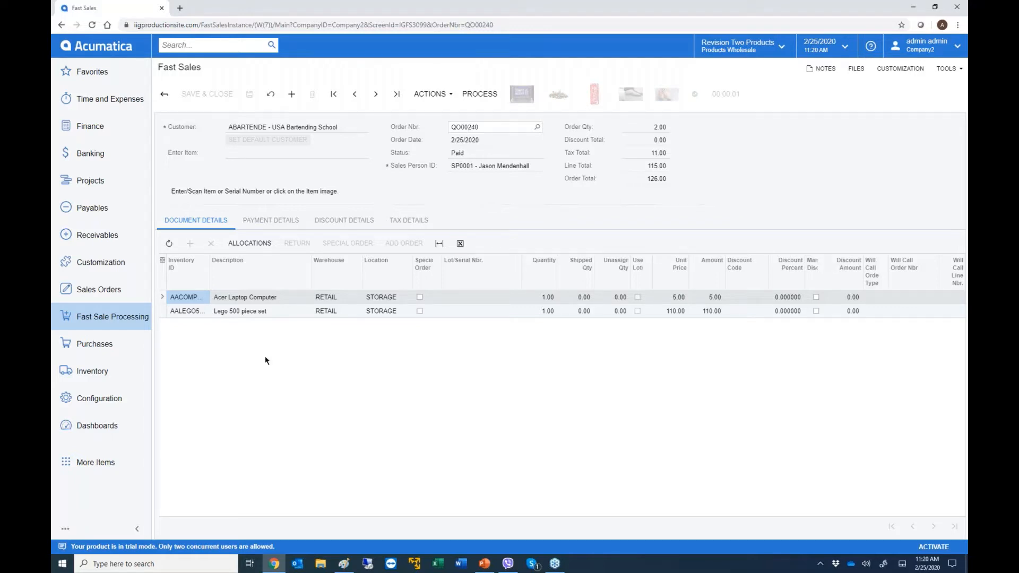
- Select the newest paid order in Process Fast Sales Orders and process only that order
{"action": "left_click", "coordinate": [142, 324]}
{"action": "left_click", "coordinate": [369, 132]}
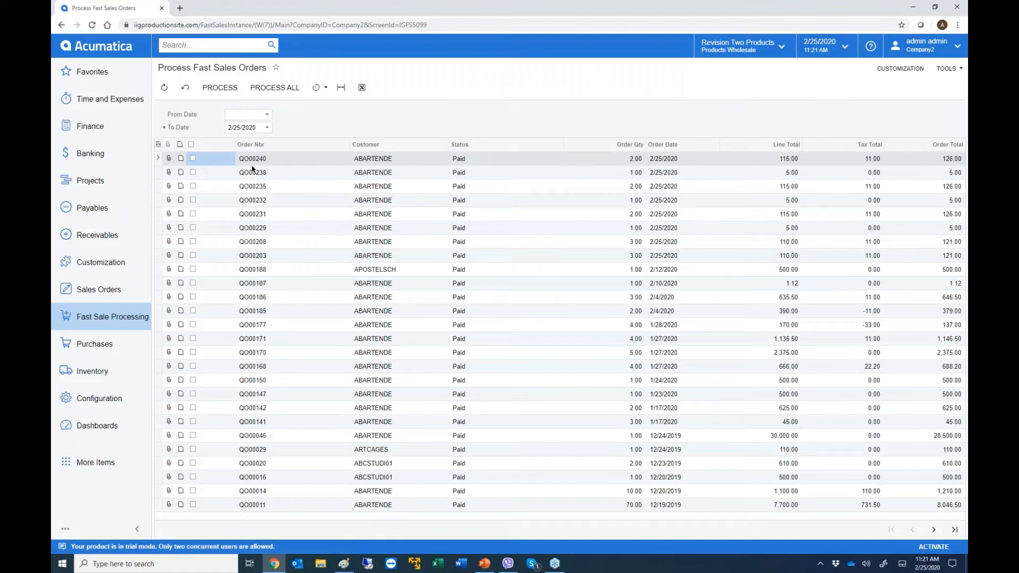
{"action": "left_click", "coordinate": [192, 159]}
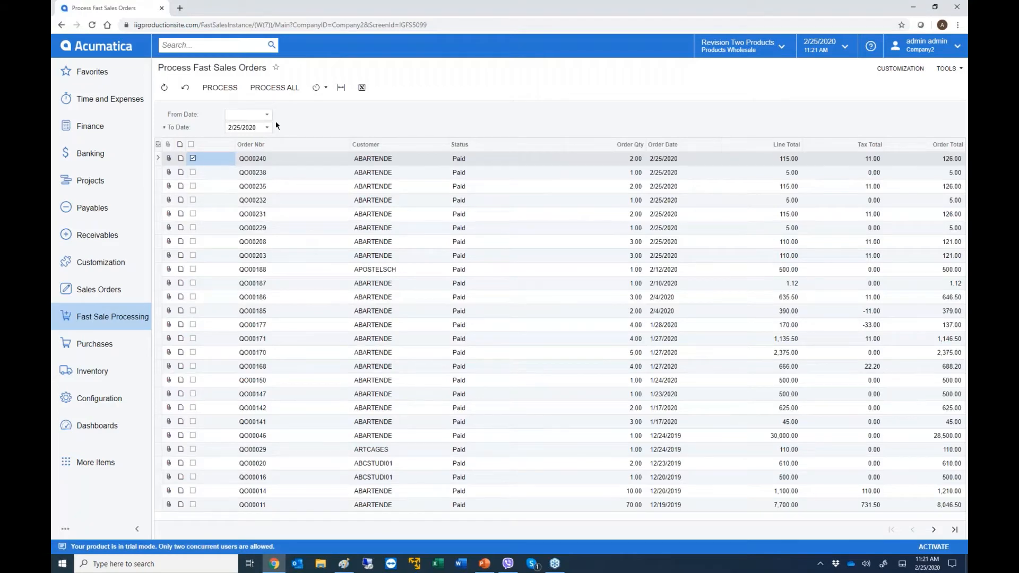
{"action": "left_click", "coordinate": [220, 88]}
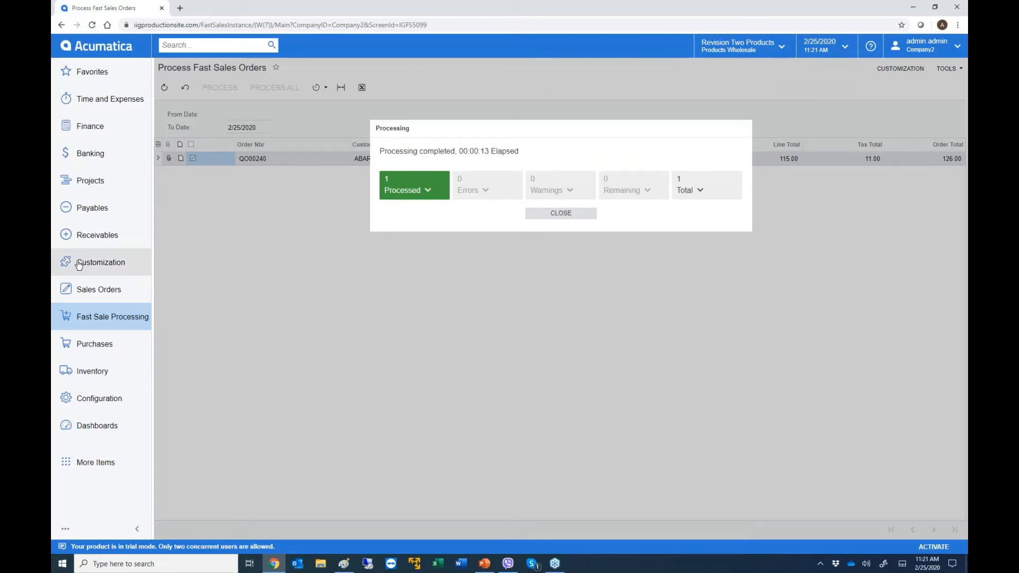
- Enable Auto Set Cash Customer in the Fast Sales Preferences and save the settings
{"action": "left_click", "coordinate": [100, 317]}
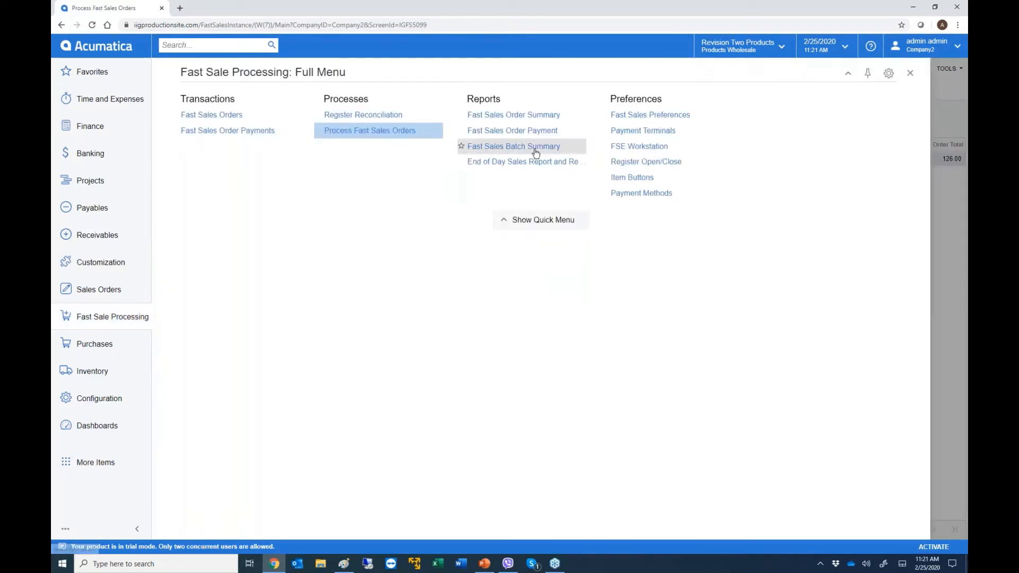
{"action": "left_click", "coordinate": [642, 116]}
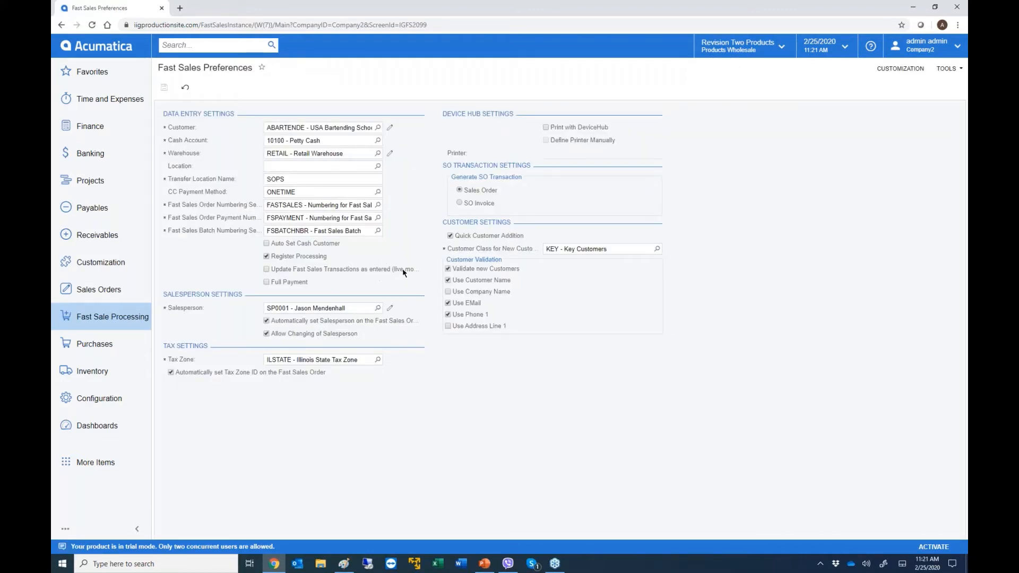
{"action": "left_click", "coordinate": [268, 244]}
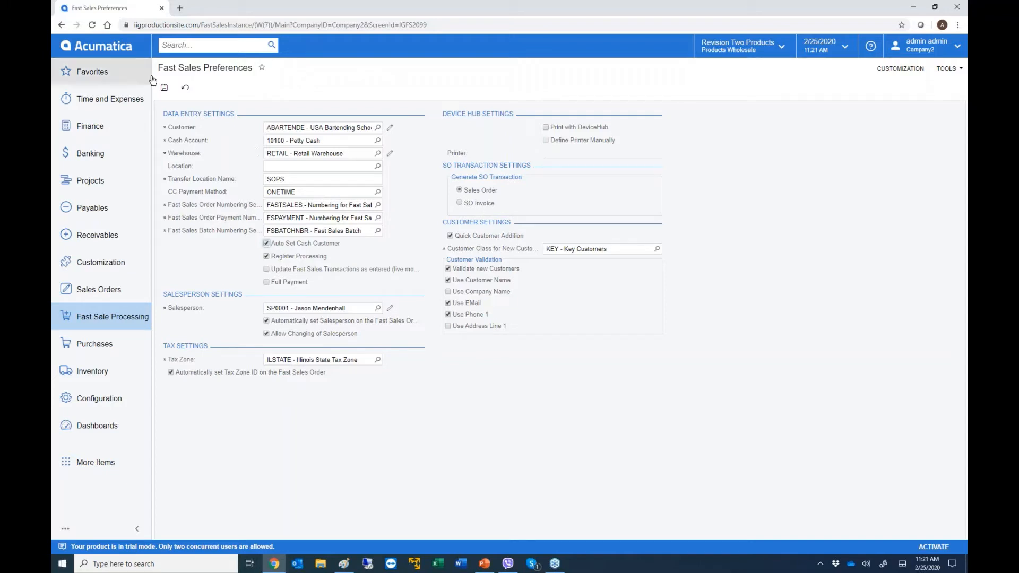
{"action": "left_click", "coordinate": [164, 87]}
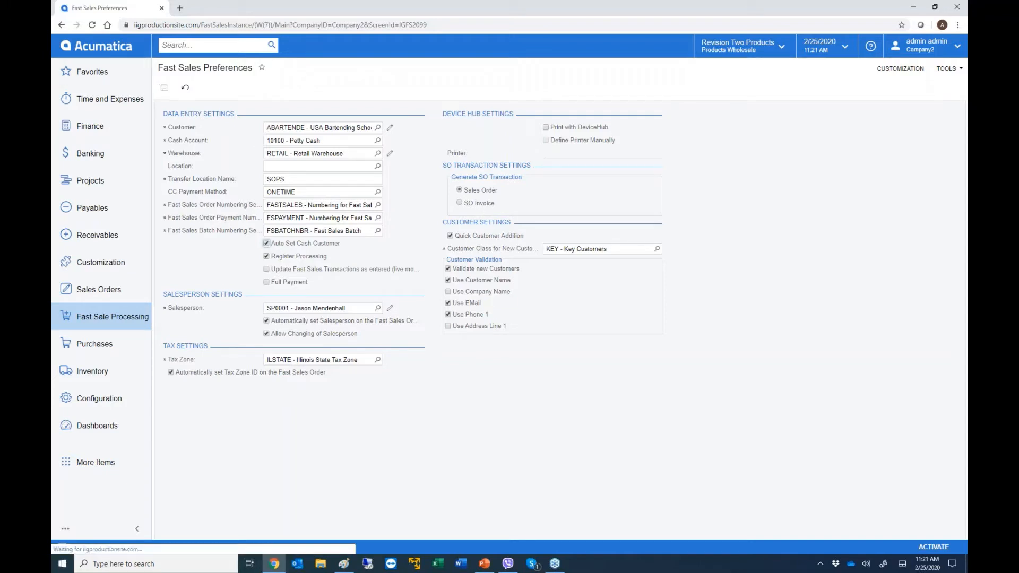
- Create a new fast sales order and add one Acer Laptop Computer to it
{"action": "left_click", "coordinate": [139, 316]}
{"action": "left_click", "coordinate": [227, 116]}
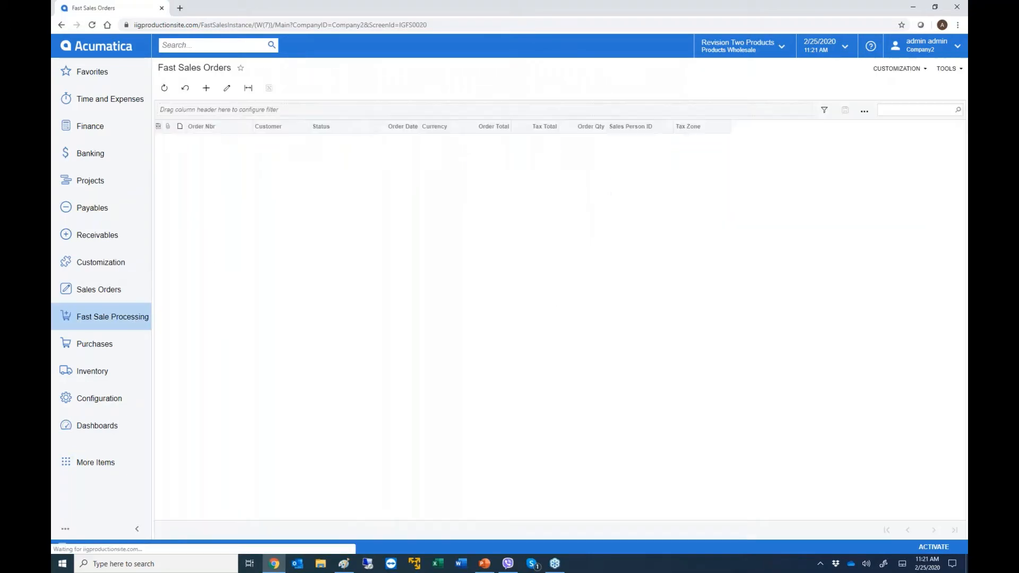
{"action": "left_click", "coordinate": [206, 88]}
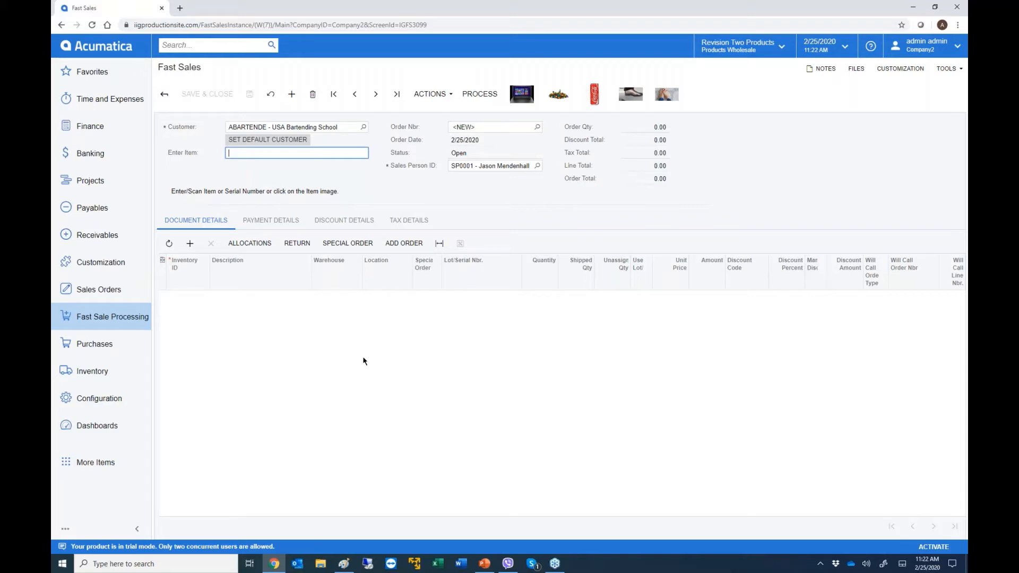
{"action": "left_click", "coordinate": [517, 95]}
- Add an Acer Laptop Computer as a return to the same order and process the exchange
{"action": "left_click", "coordinate": [297, 243]}
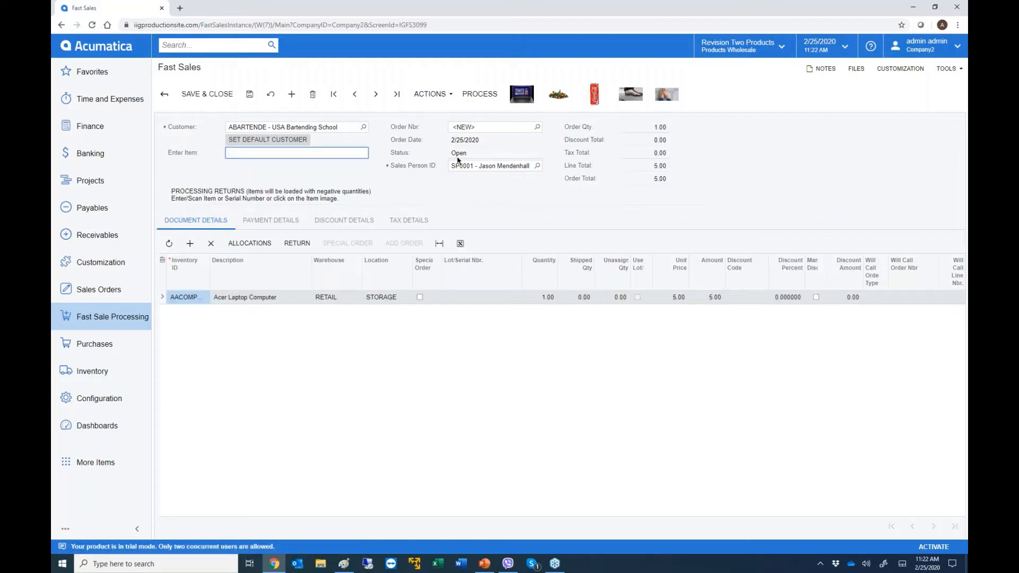
{"action": "left_click", "coordinate": [522, 94]}
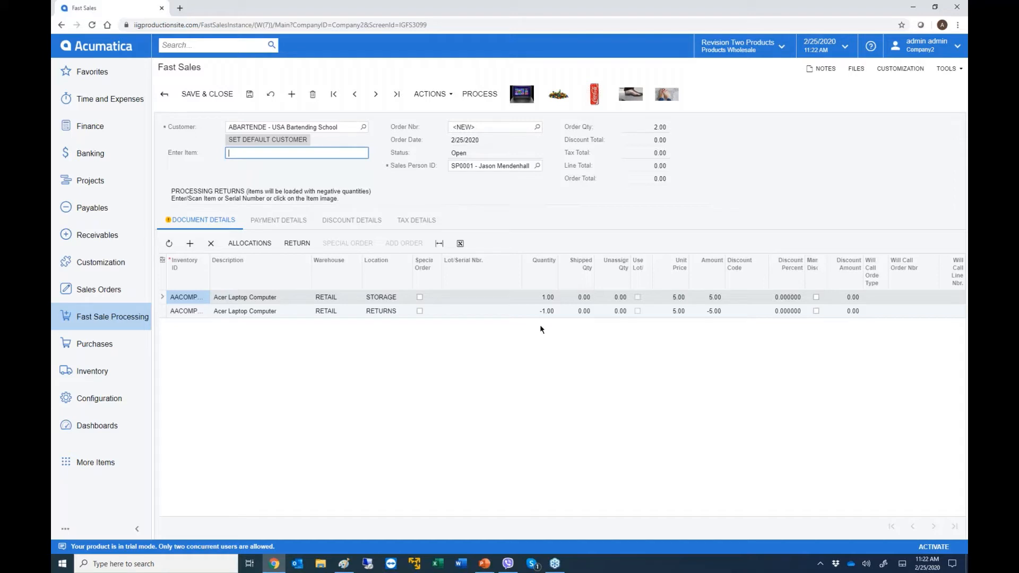
{"action": "left_click", "coordinate": [491, 94]}
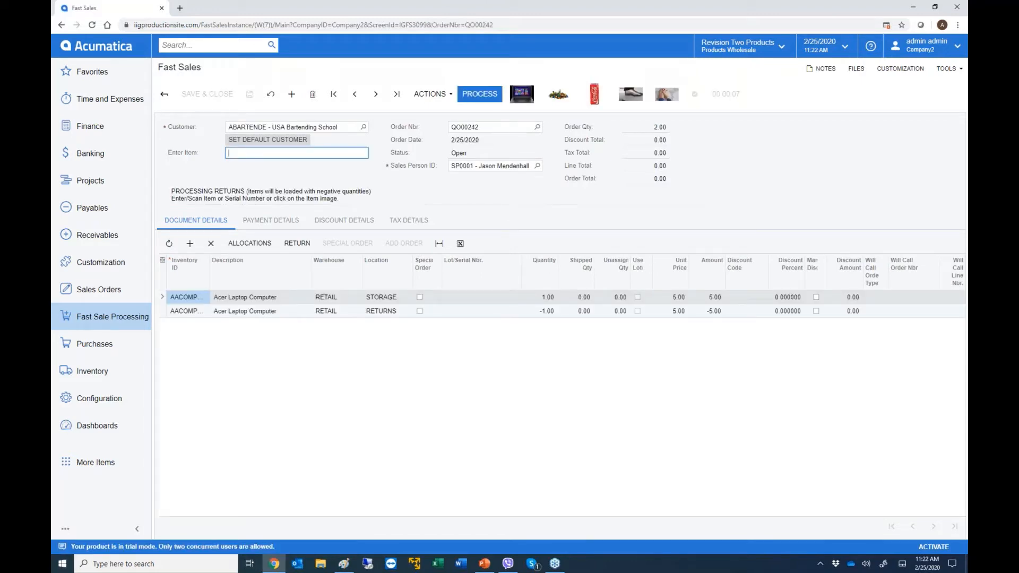
- Start another fast sale and enter item GFS2510 with serial FS2510-2, plus the Bunions Magic item by its serial FS2500-3
{"action": "left_click", "coordinate": [291, 94]}
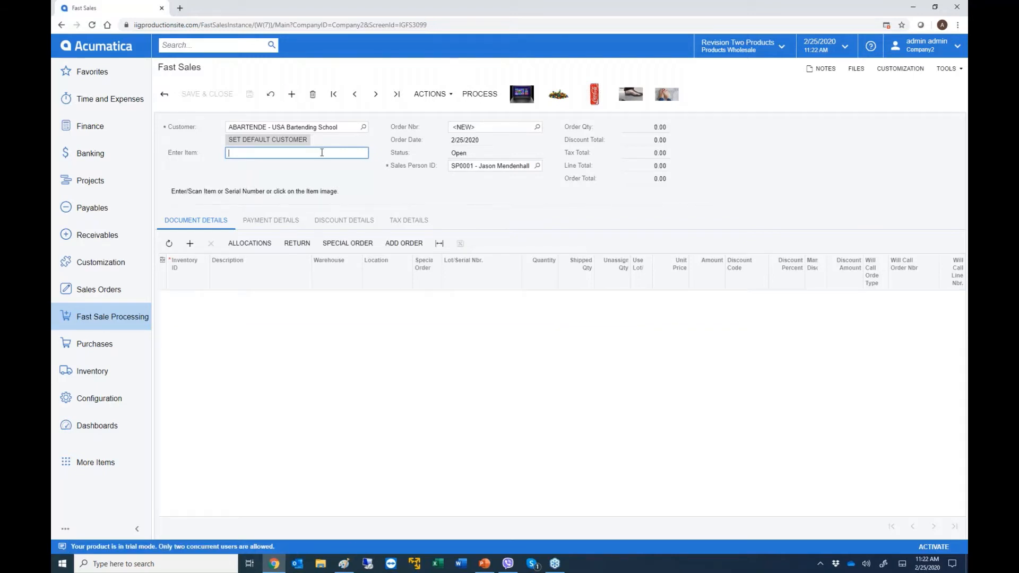
{"action": "type", "text": "gfs2510"}
{"action": "key", "text": "Return"}
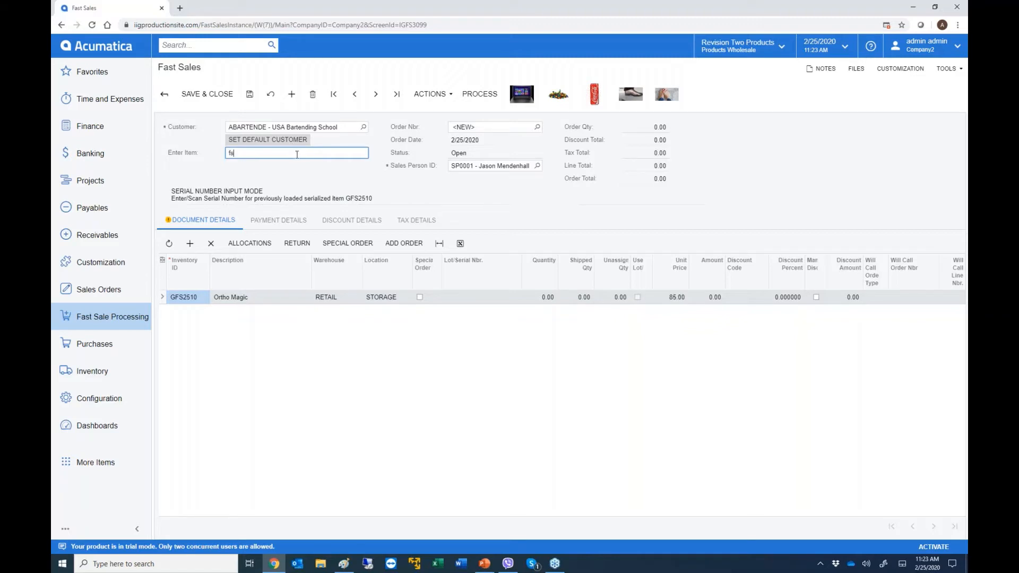
{"action": "type", "text": "500-2"}
{"action": "key", "text": "Return"}
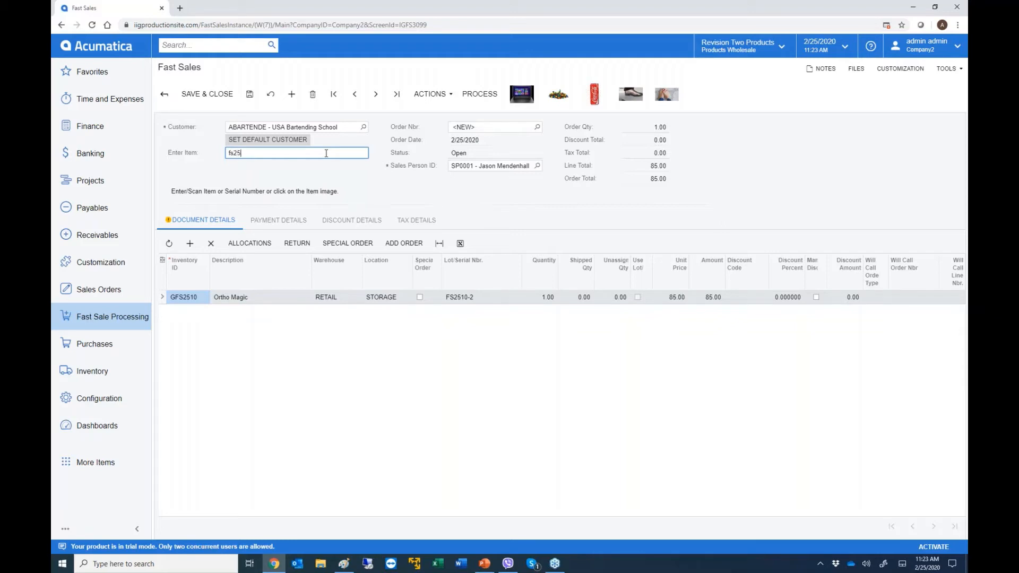
{"action": "type", "text": "-3"}
{"action": "key", "text": "Return"}
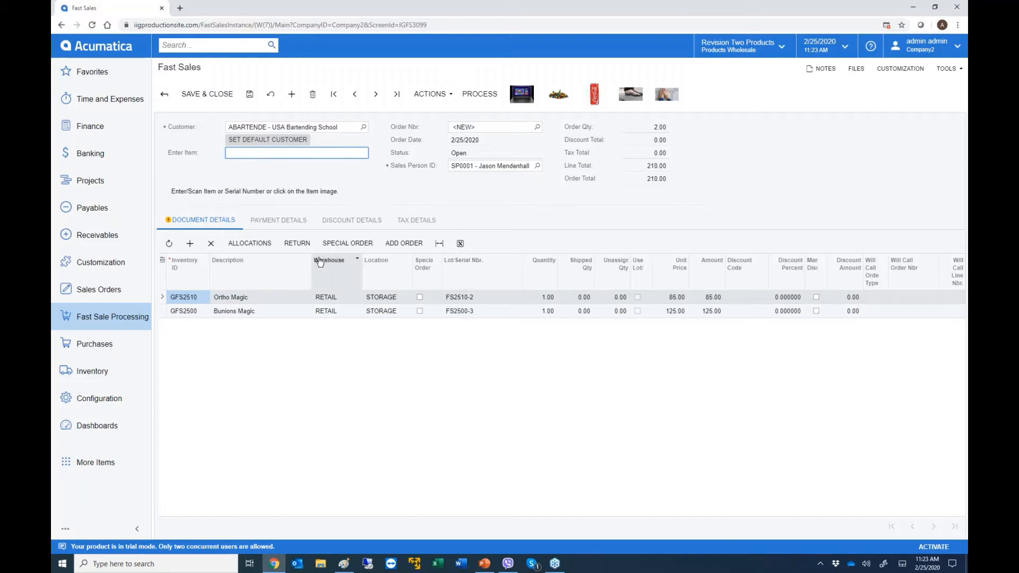
- Switch the order to return mode and enter item GFS2510 as a return with serial number 876544
{"action": "left_click", "coordinate": [302, 244]}
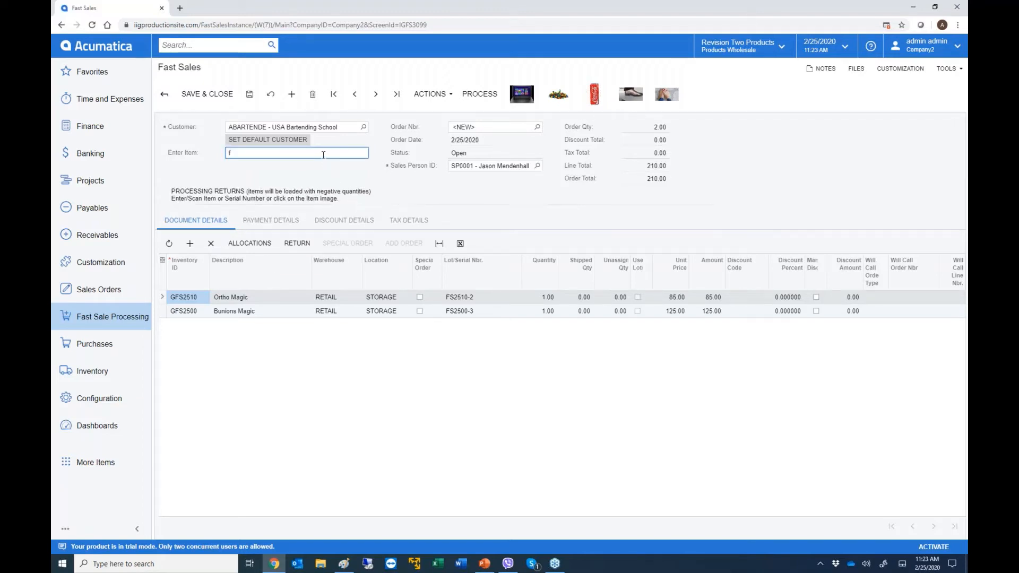
{"action": "key", "text": "BackSpace"}
{"action": "type", "text": "f"}
{"action": "key", "text": "BackSpace"}
{"action": "type", "text": "gfs2510"}
{"action": "key", "text": "Return"}
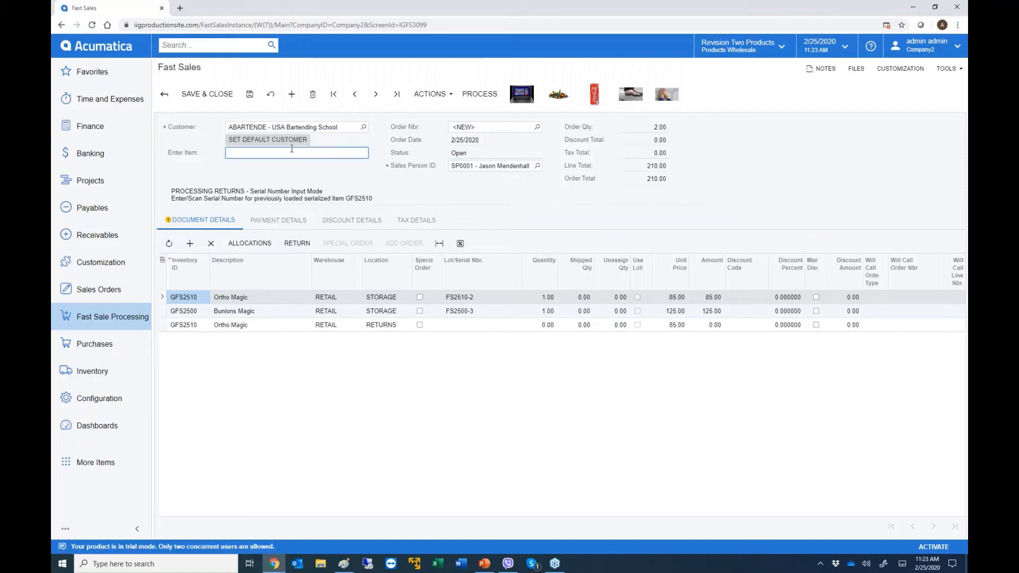
{"action": "type", "text": "876544"}
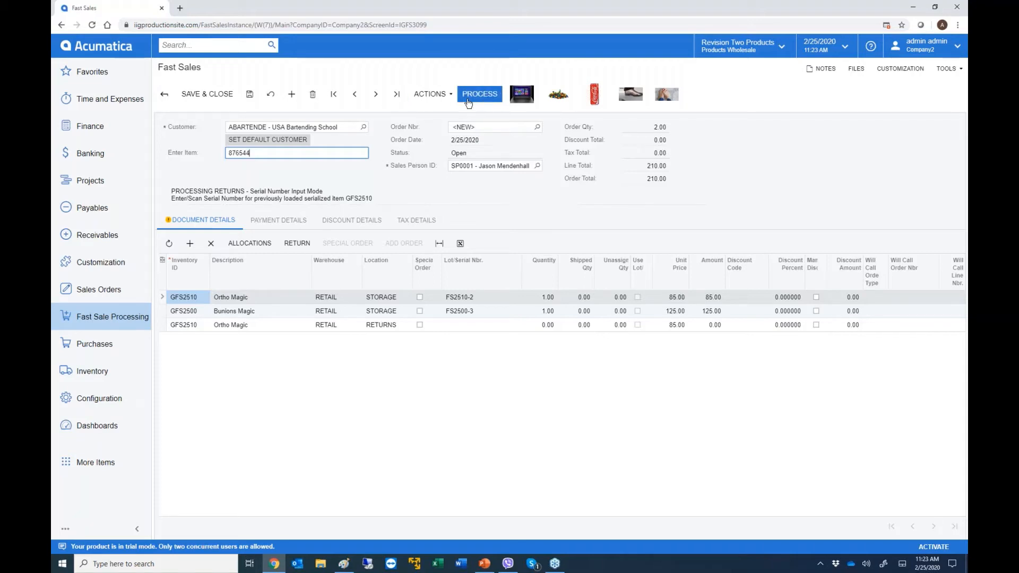
- Pay the order with 130 in cash and process it
{"action": "left_click", "coordinate": [292, 218]}
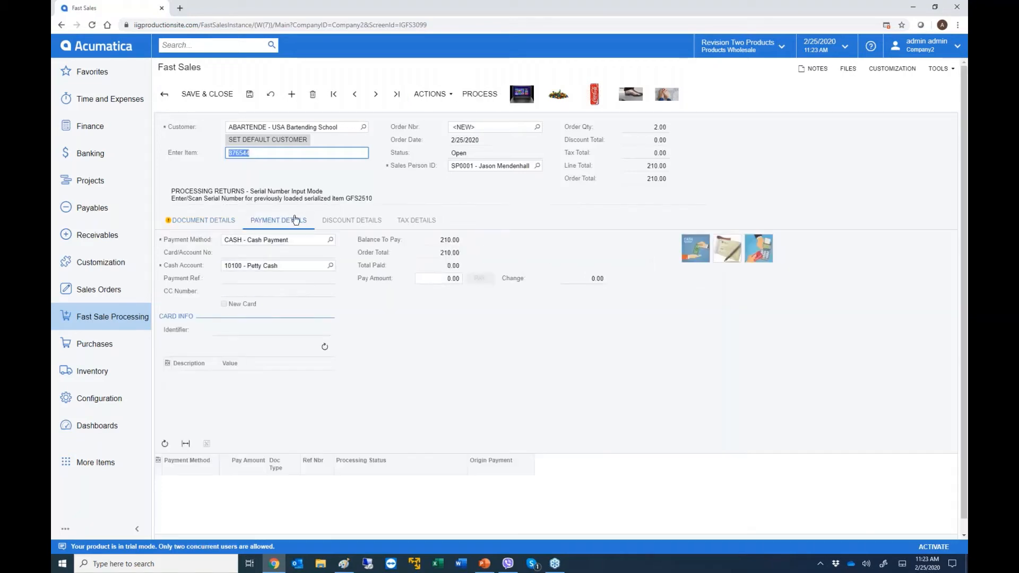
{"action": "left_click", "coordinate": [443, 280]}
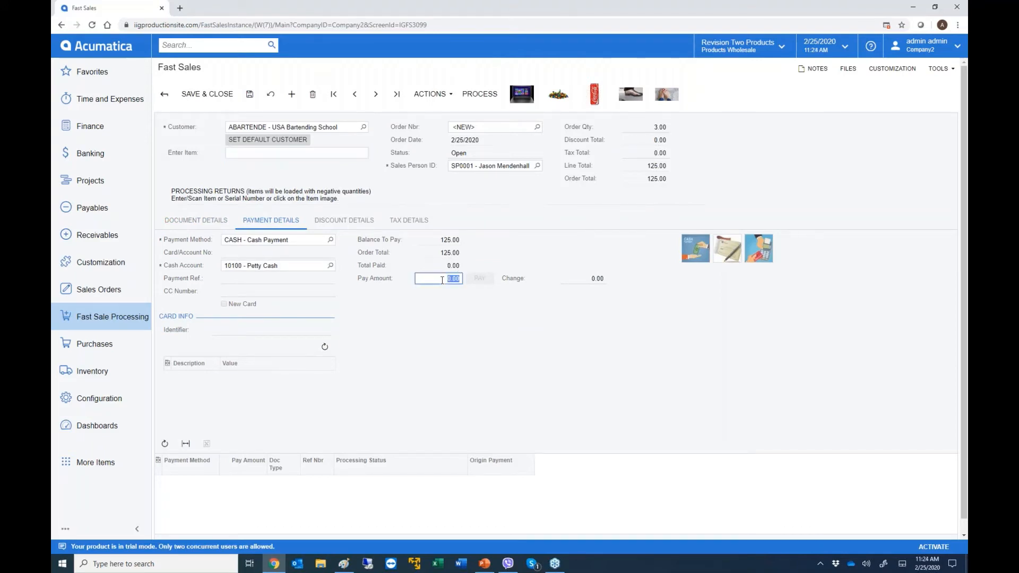
{"action": "type", "text": "130"}
{"action": "key", "text": "Tab"}
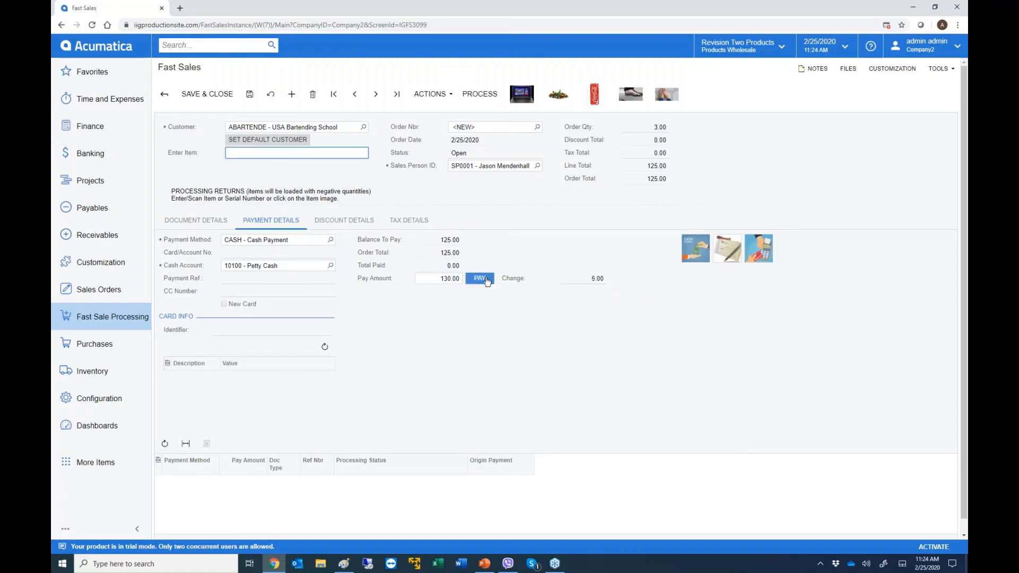
{"action": "left_click", "coordinate": [486, 280]}
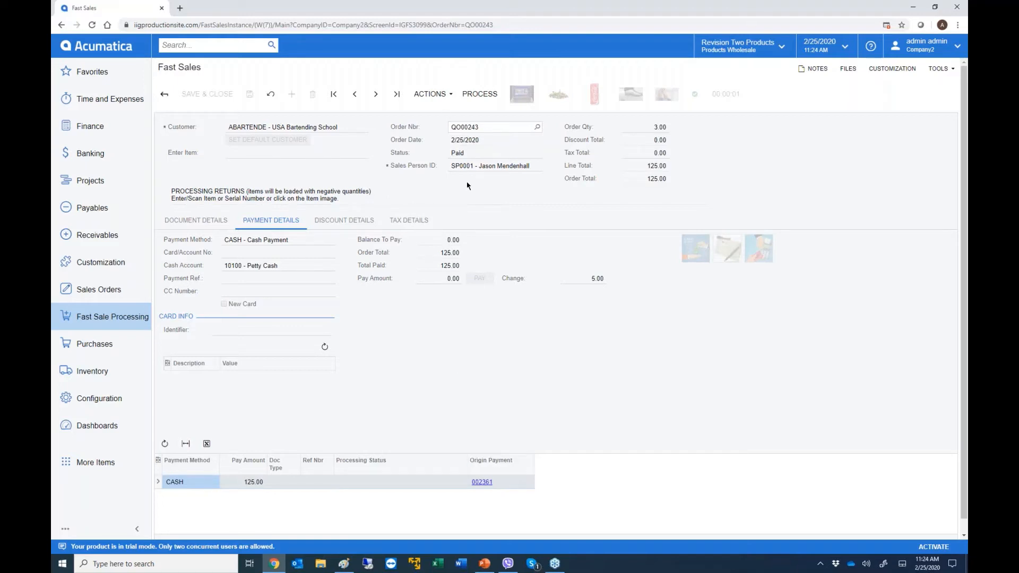
{"action": "left_click", "coordinate": [491, 95]}
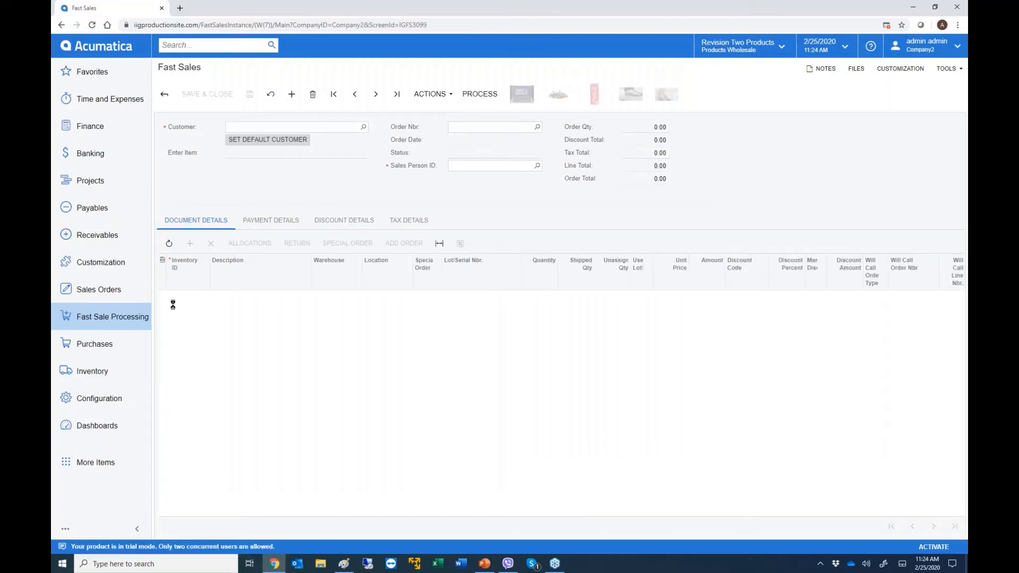
- Process the most recent paid fast sale through Process Fast Sales Orders and dismiss the processing summary
{"action": "left_click", "coordinate": [122, 318]}
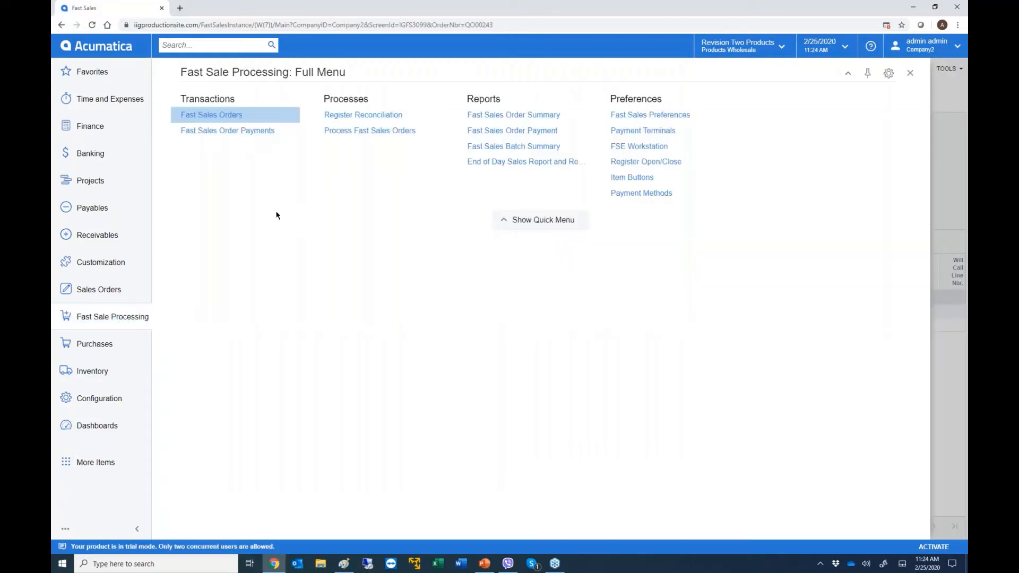
{"action": "left_click", "coordinate": [346, 131]}
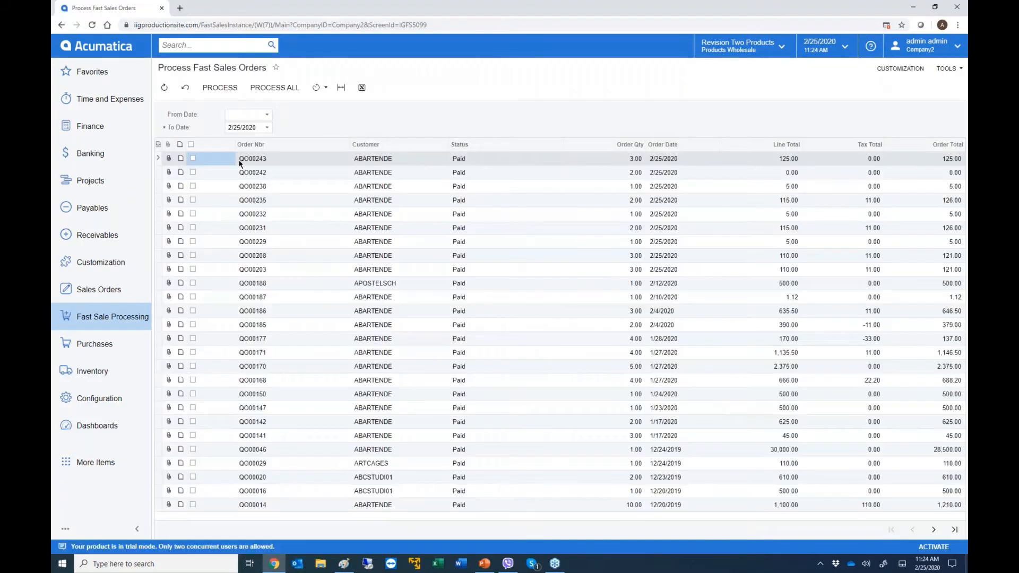
{"action": "left_click", "coordinate": [193, 158]}
{"action": "left_click", "coordinate": [220, 89]}
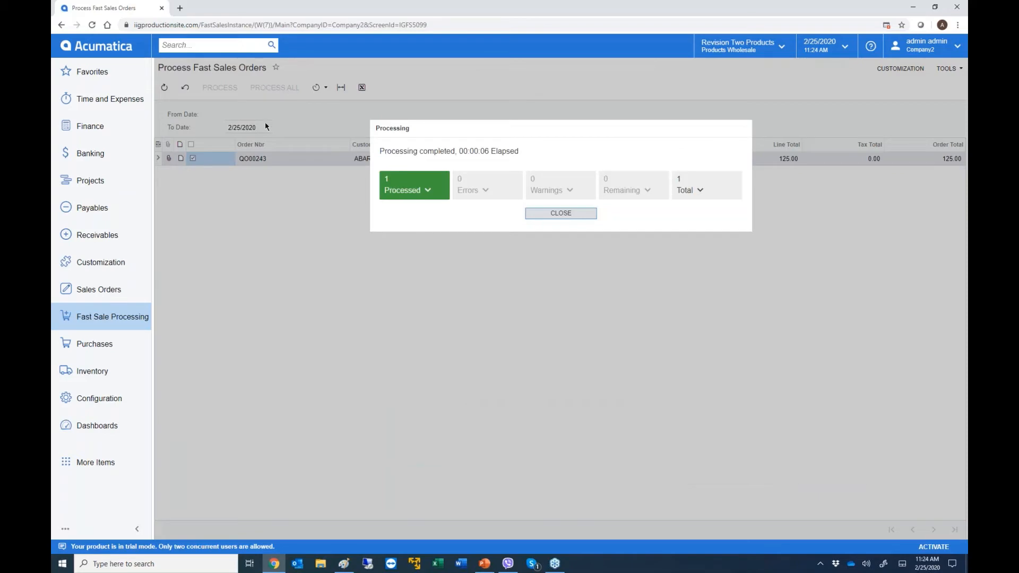
{"action": "left_click", "coordinate": [551, 215]}
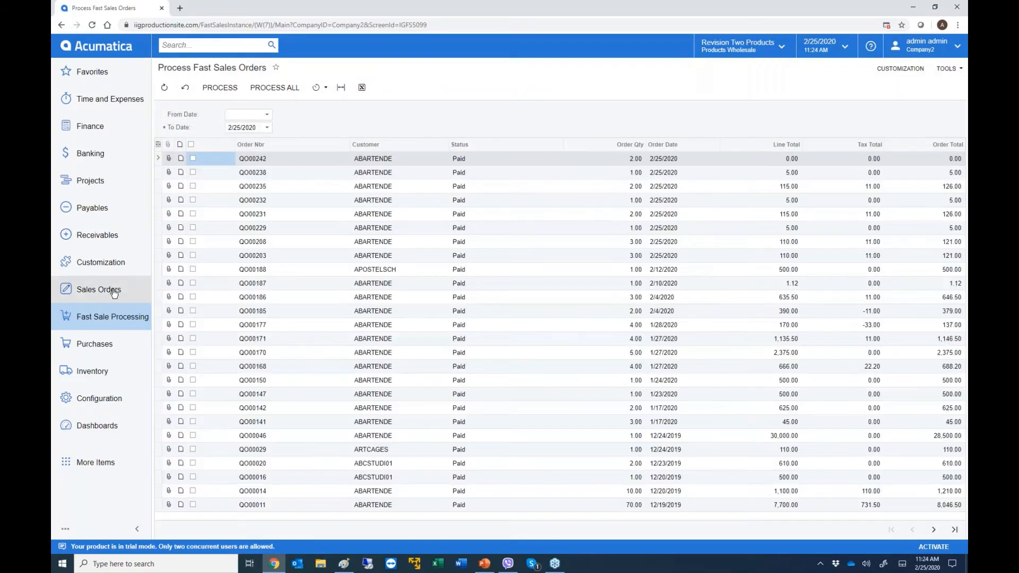
- Examine the return credit memo and the matching sale order for the processed fast sale, checking their items and serial numbers
{"action": "left_click", "coordinate": [114, 293]}
{"action": "left_click", "coordinate": [223, 157]}
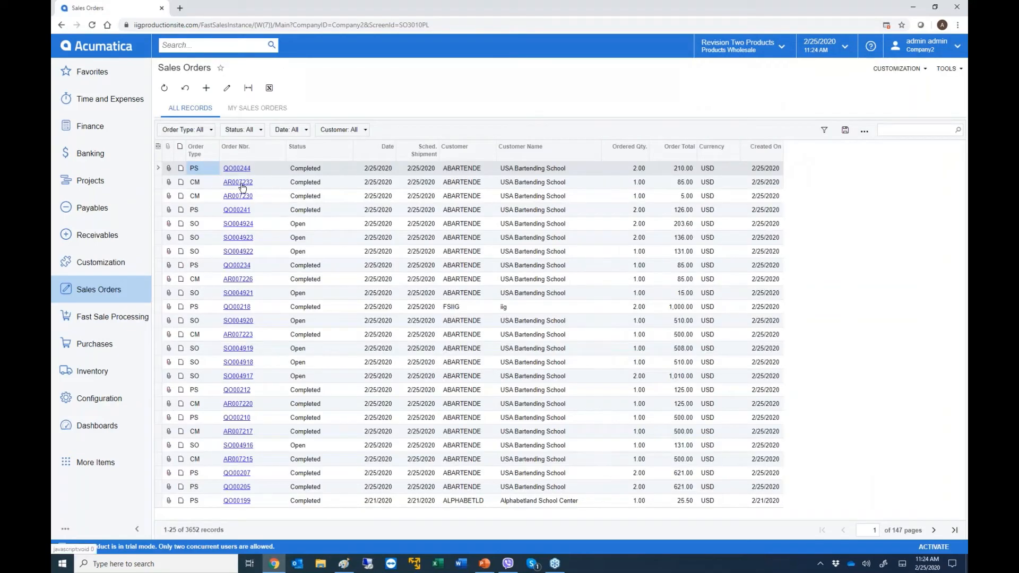
{"action": "left_click", "coordinate": [242, 184]}
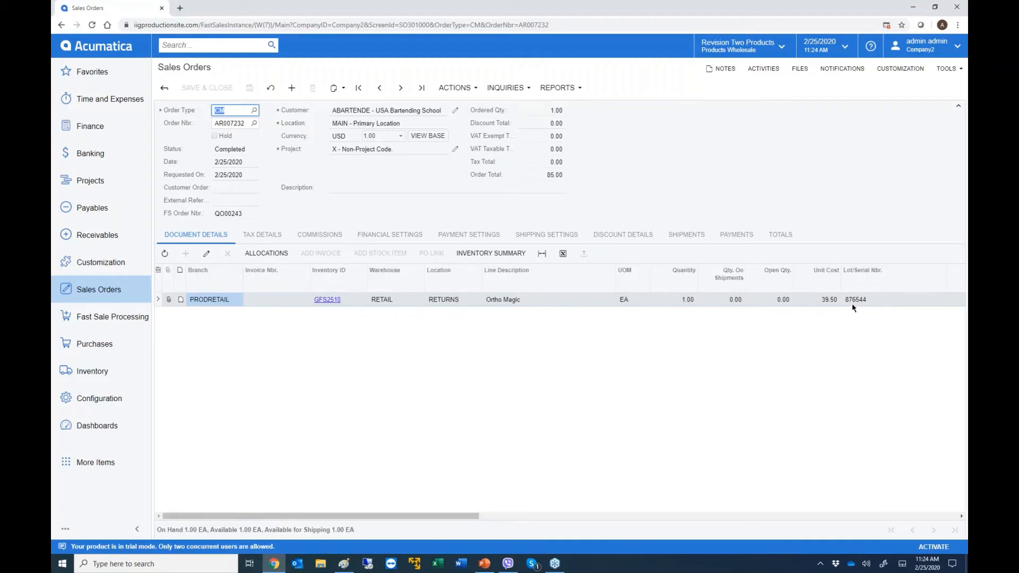
{"action": "left_click", "coordinate": [164, 87]}
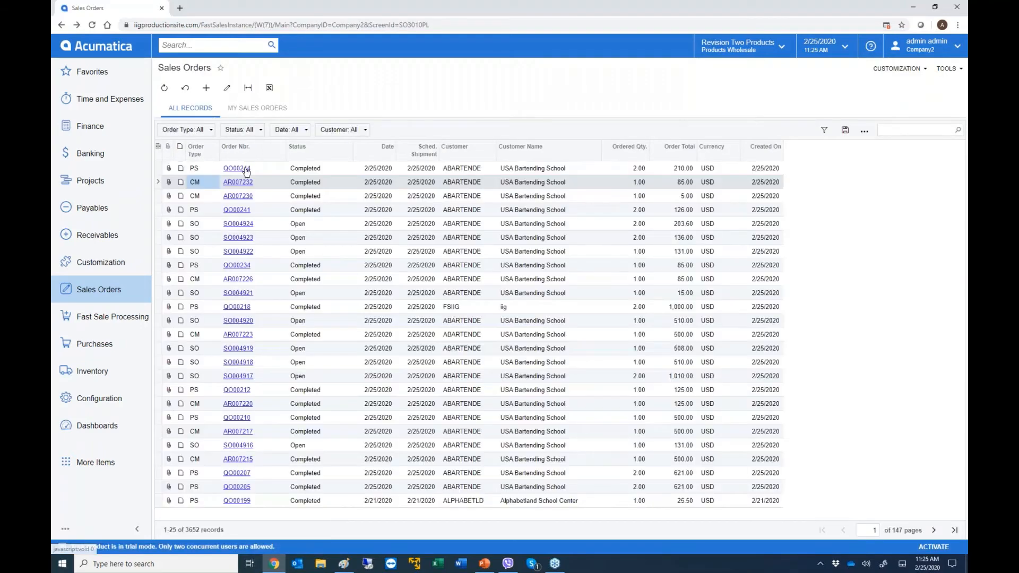
{"action": "left_click", "coordinate": [238, 168]}
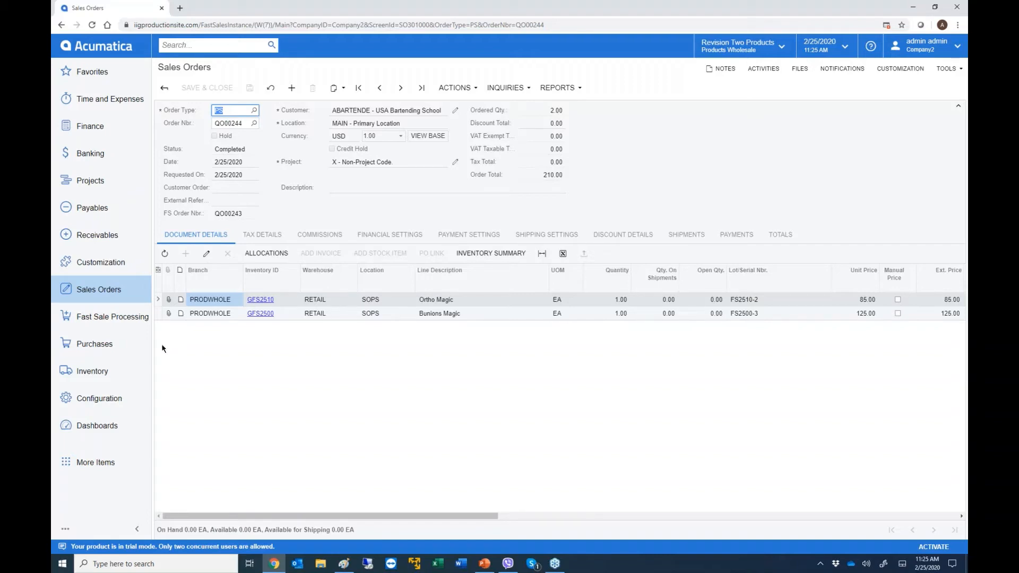
- View the Inventory Summary for item GFS2510 Ortho Magic, expanded by lot/serial number
{"action": "left_click", "coordinate": [130, 372]}
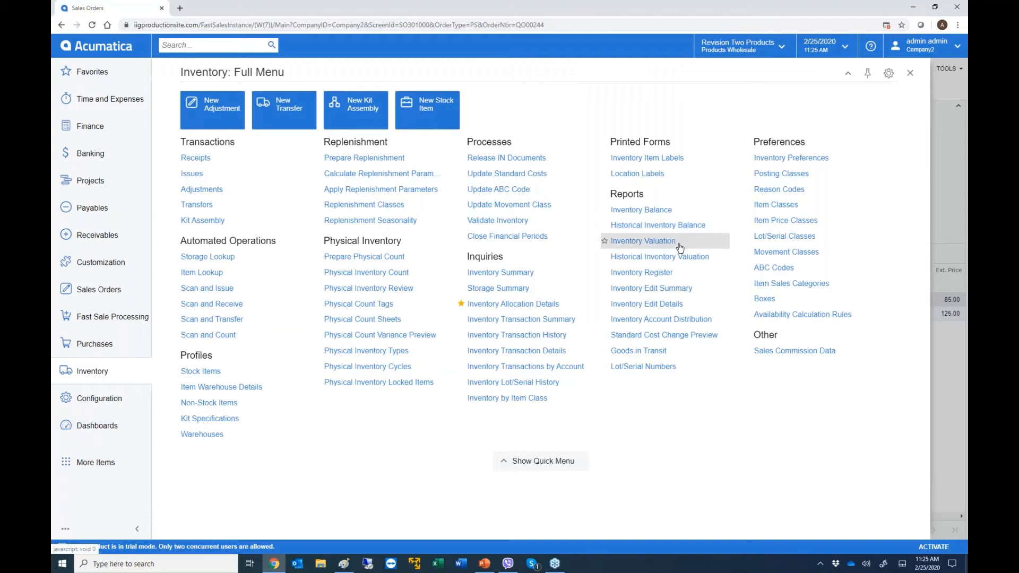
{"action": "left_click", "coordinate": [513, 273]}
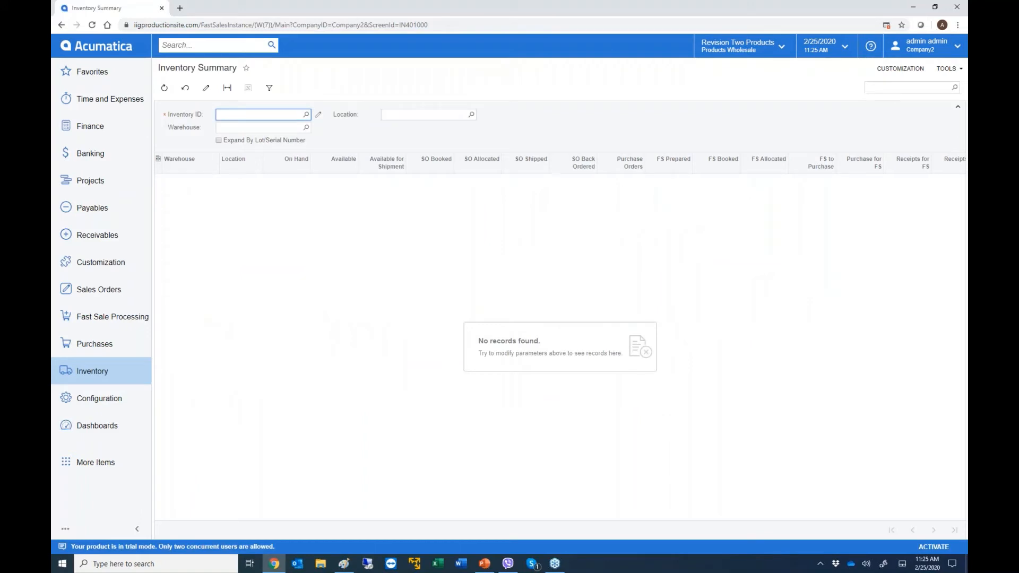
{"action": "type", "text": "gfs2500"}
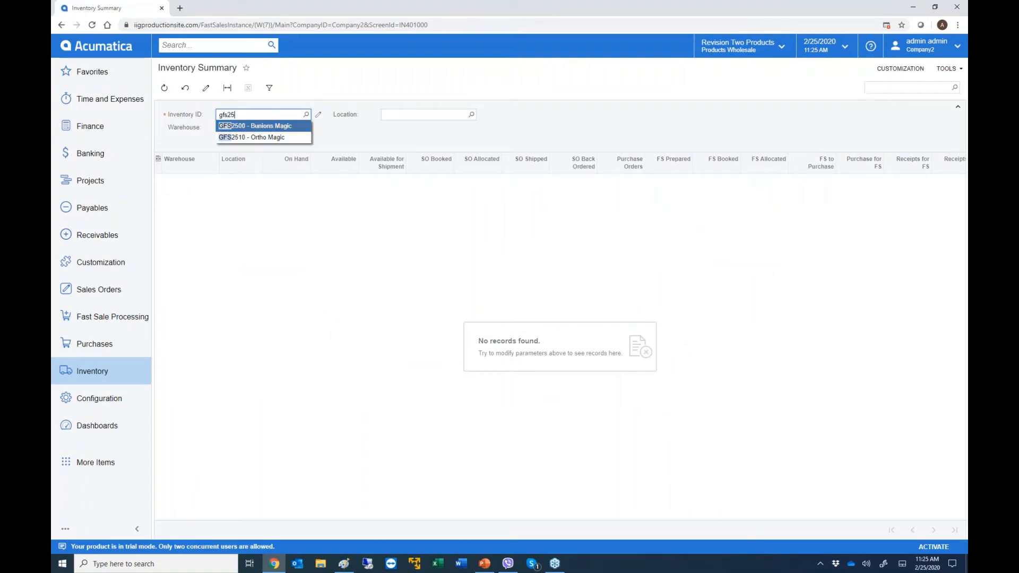
{"action": "key", "text": "BackSpace"}
{"action": "key", "text": "BackSpace"}
{"action": "type", "text": "10"}
{"action": "key", "text": "Tab"}
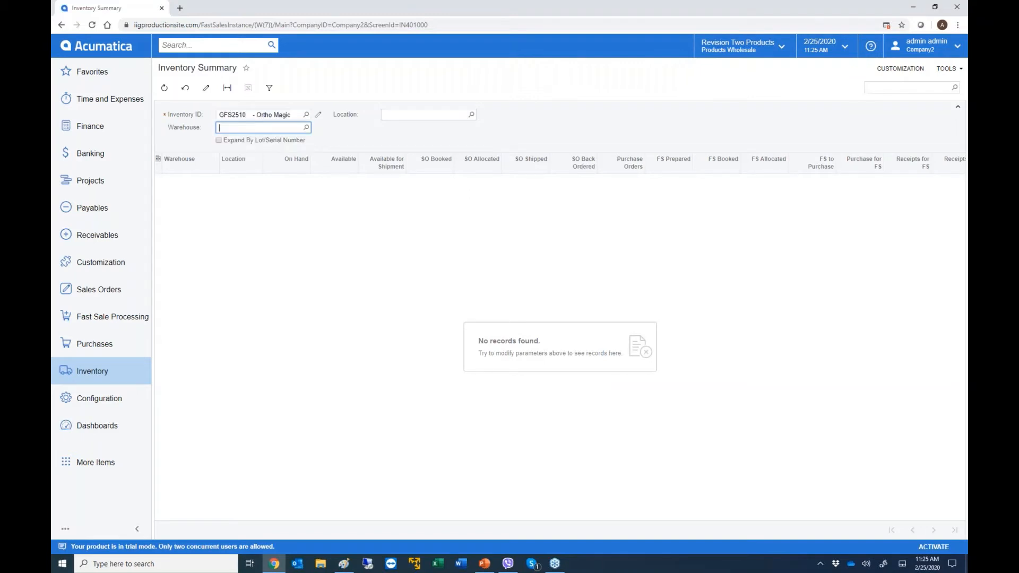
{"action": "left_click", "coordinate": [219, 140]}
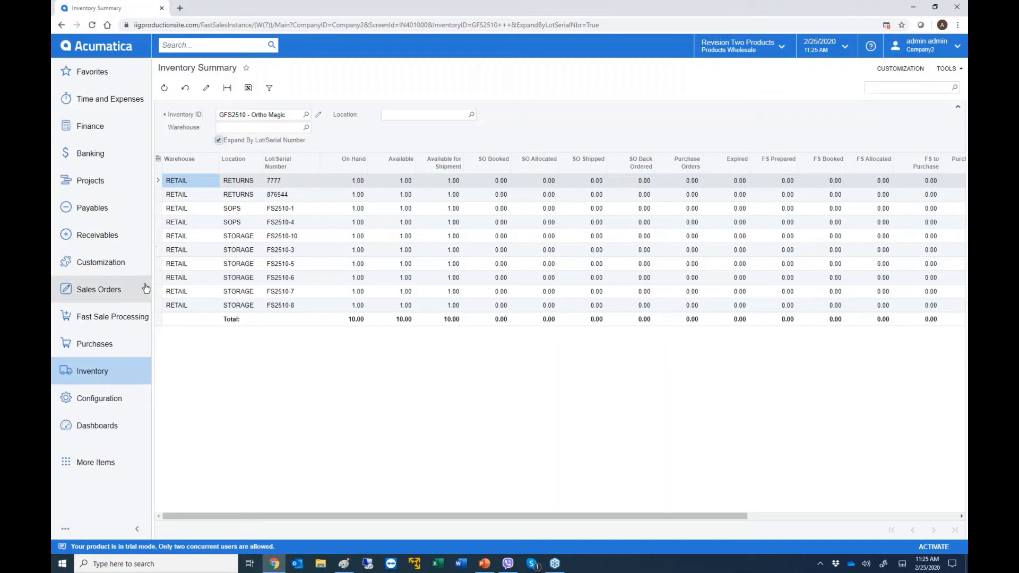
- Start a new fast sale and bring up the customer's open sales orders of type SO for adding
{"action": "left_click", "coordinate": [144, 317]}
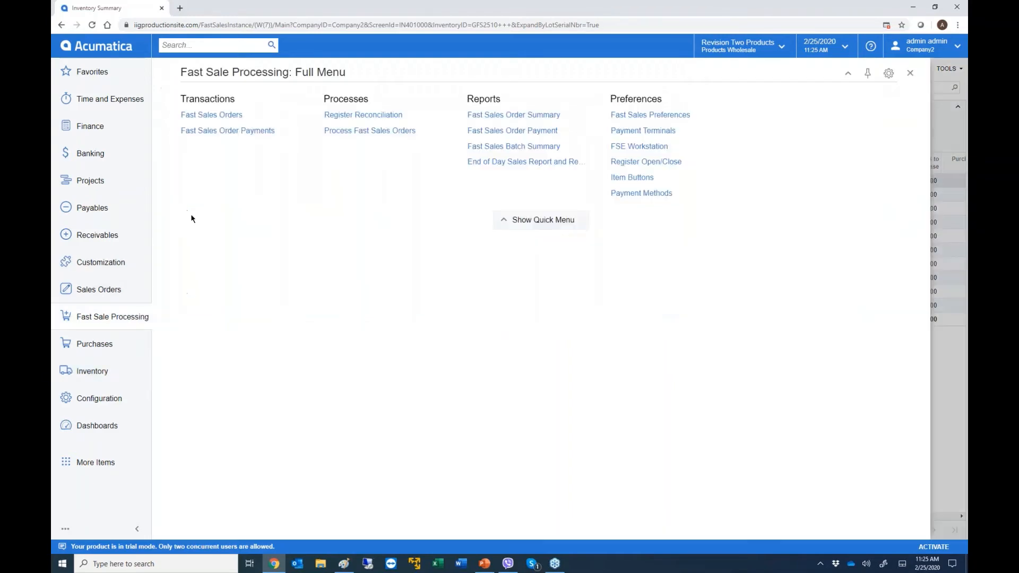
{"action": "left_click", "coordinate": [208, 116]}
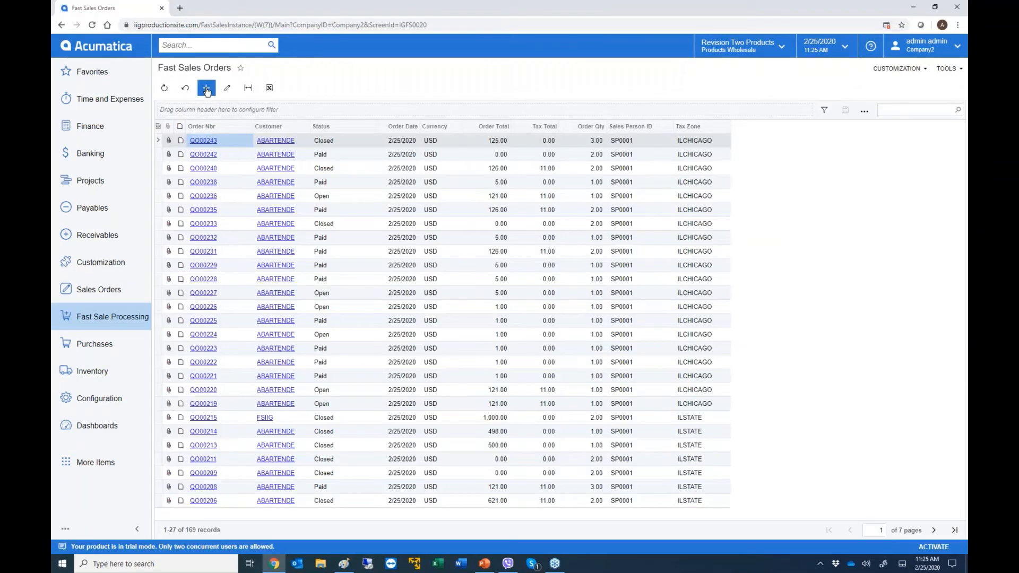
{"action": "left_click", "coordinate": [206, 87]}
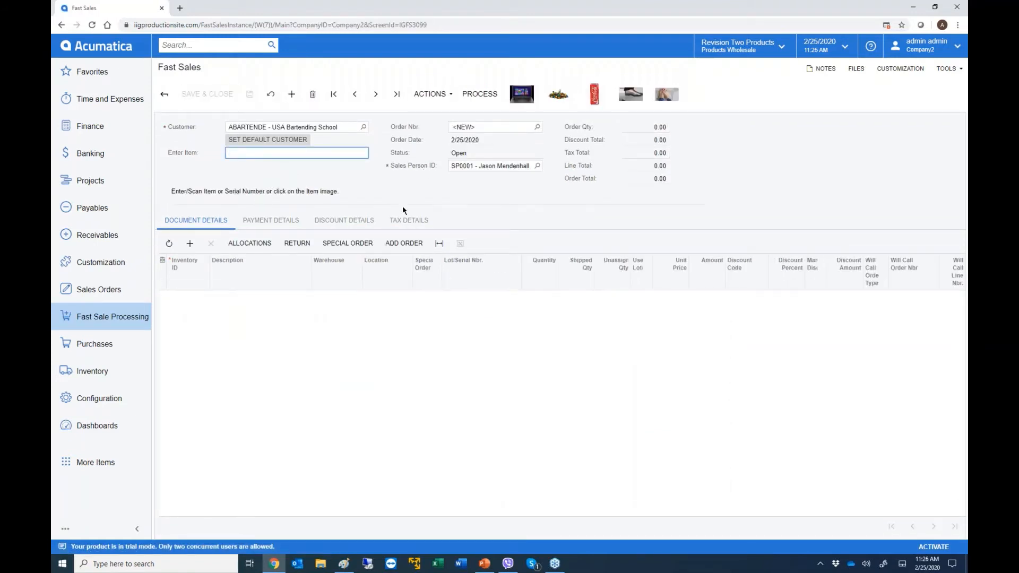
{"action": "left_click", "coordinate": [404, 243]}
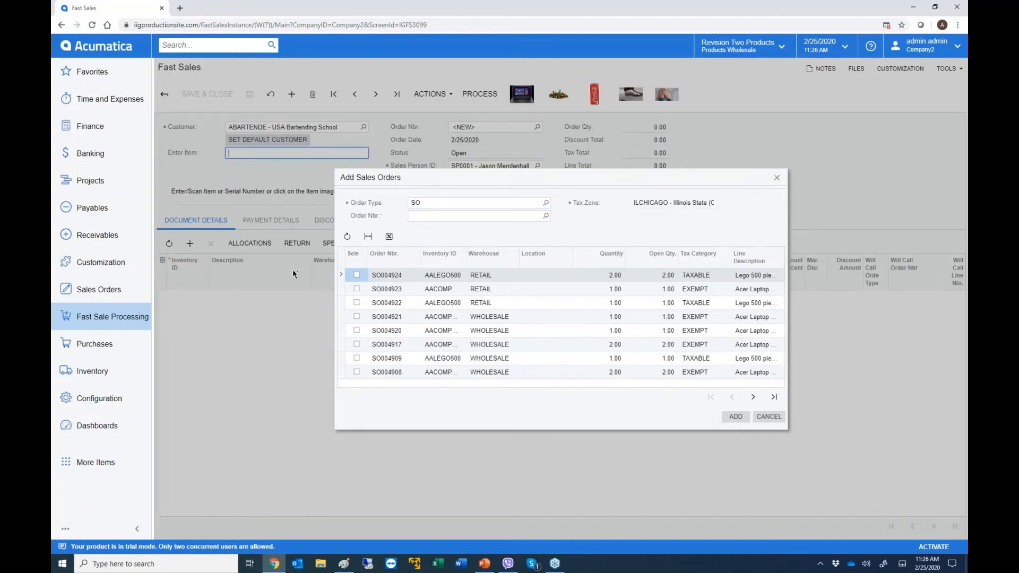
- Examine the open sales order for the Lego 500 piece set, then return to the fast sale
{"action": "left_click", "coordinate": [120, 293]}
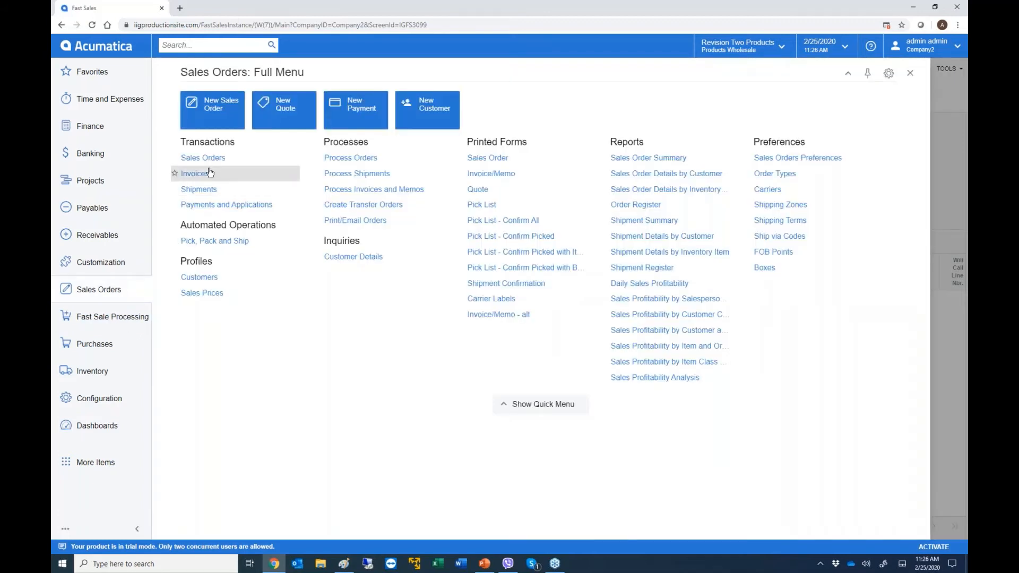
{"action": "left_click", "coordinate": [203, 157]}
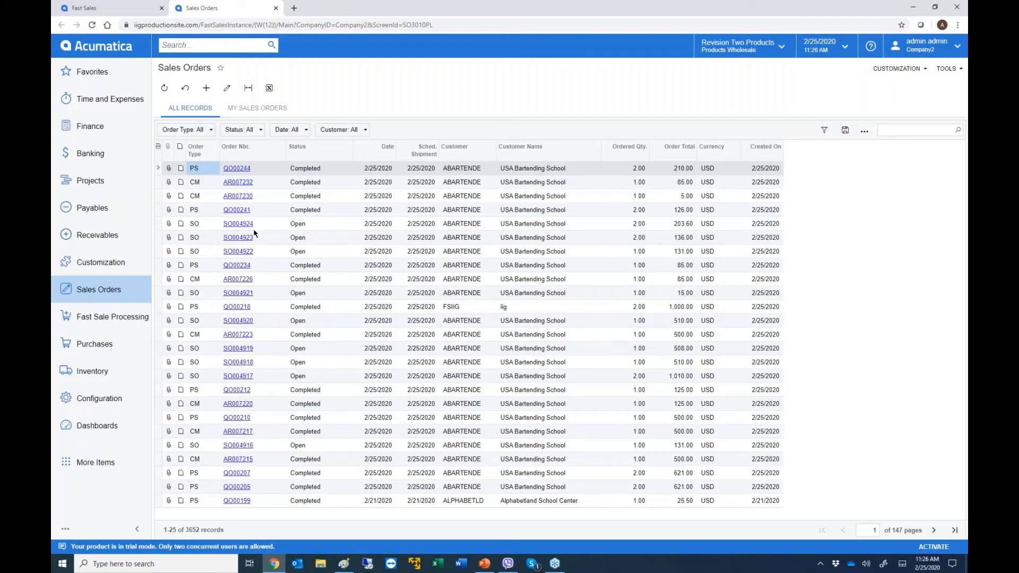
{"action": "left_click", "coordinate": [248, 226]}
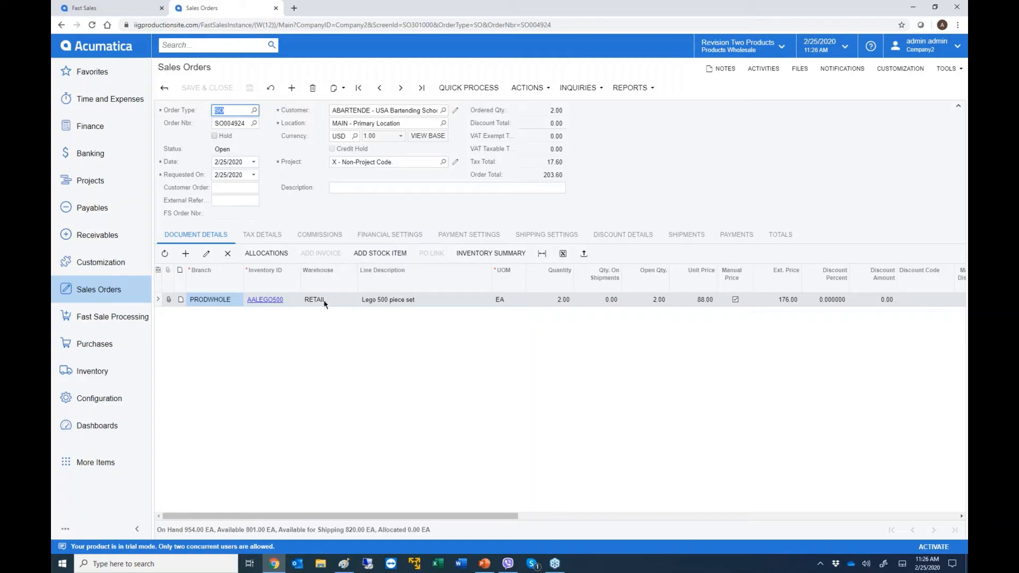
{"action": "left_click", "coordinate": [275, 8]}
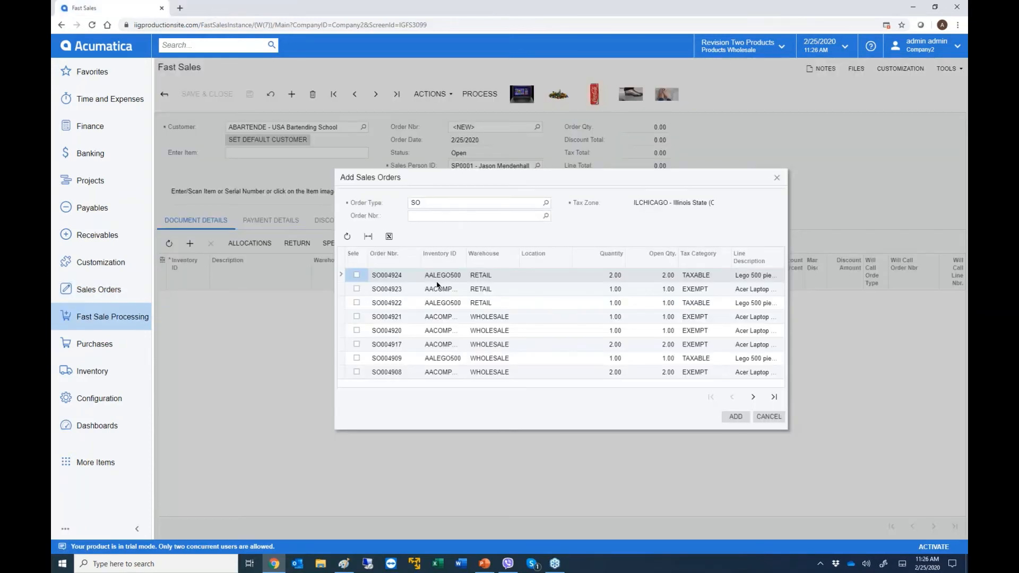
- Add the sales order for two Lego 500 piece sets to the fast sale, plus one Coca-Cola 12 Pack
{"action": "left_click", "coordinate": [357, 275]}
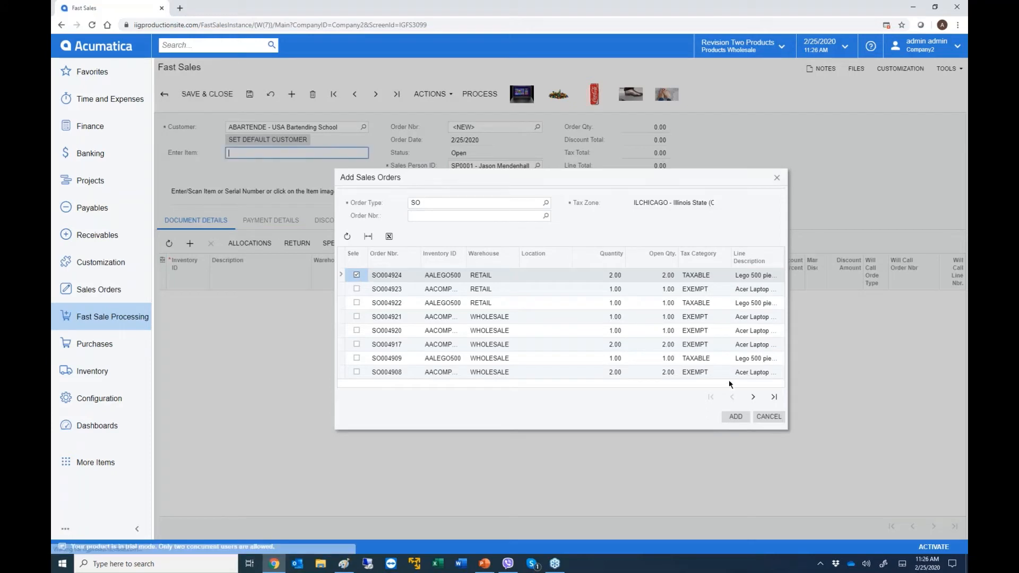
{"action": "left_click", "coordinate": [736, 416]}
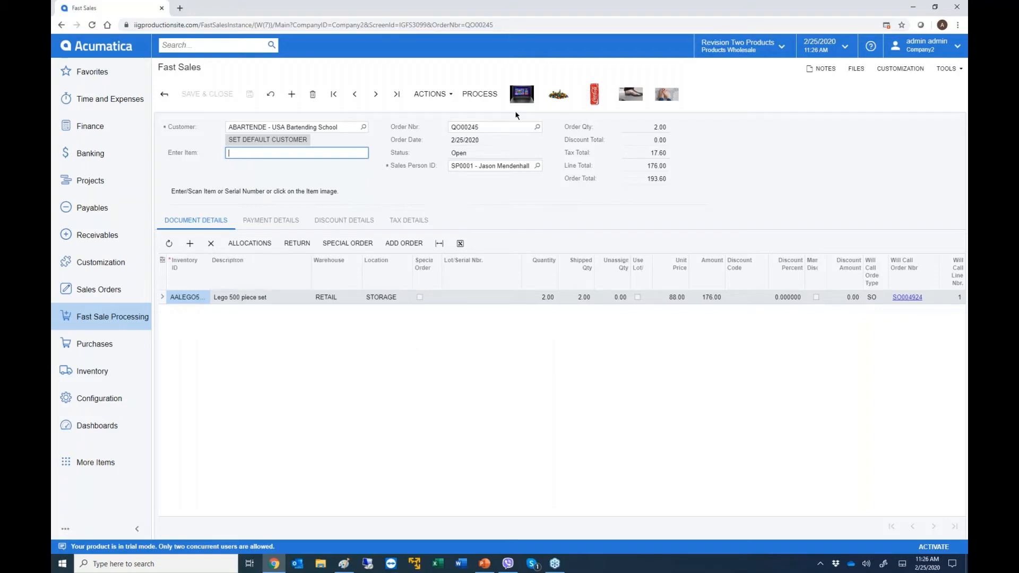
{"action": "left_click", "coordinate": [595, 95]}
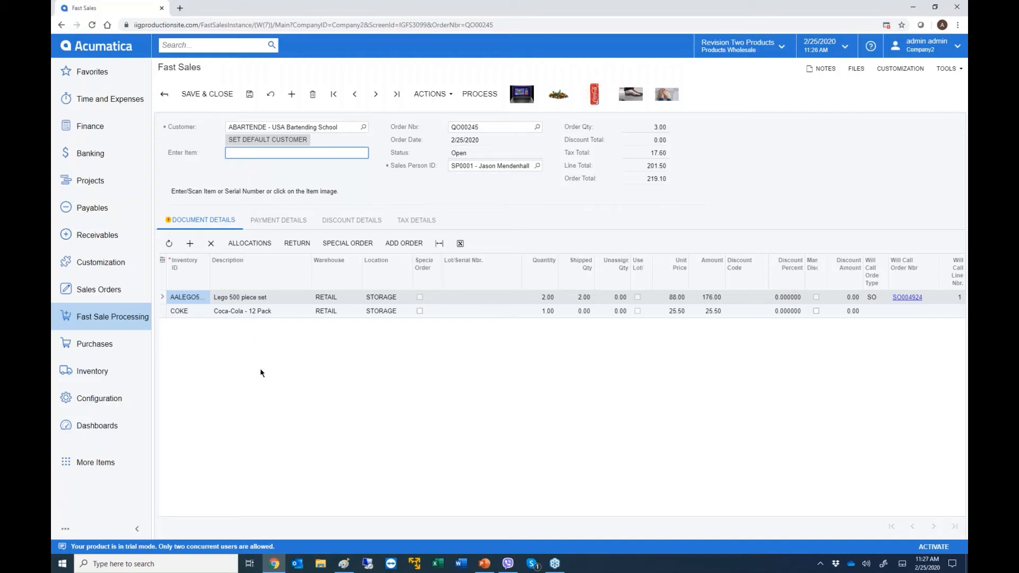
- Set the order's payment method to VISATS (VISA - TranSafe)
{"action": "left_click", "coordinate": [279, 221]}
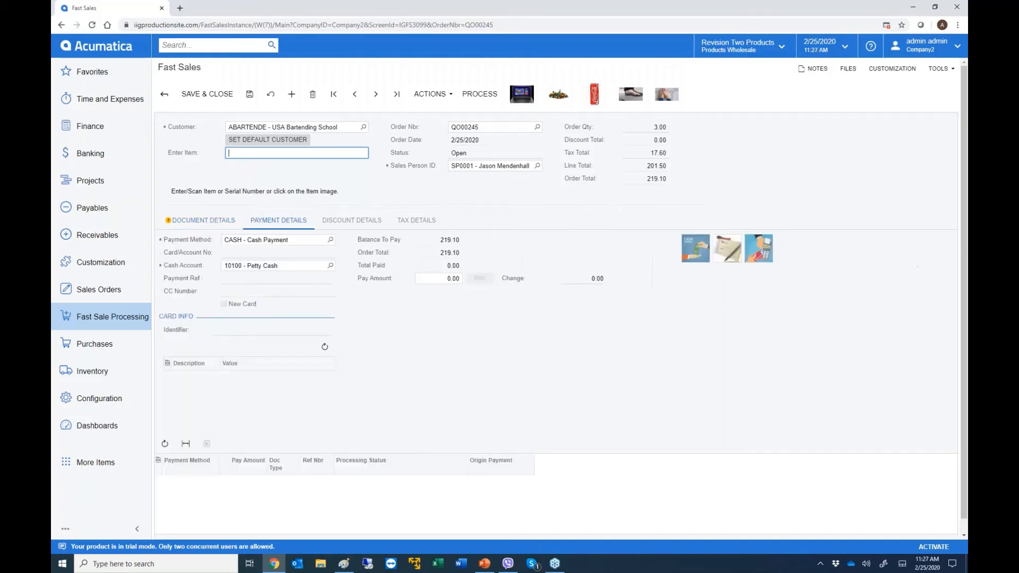
{"action": "left_click", "coordinate": [441, 279]}
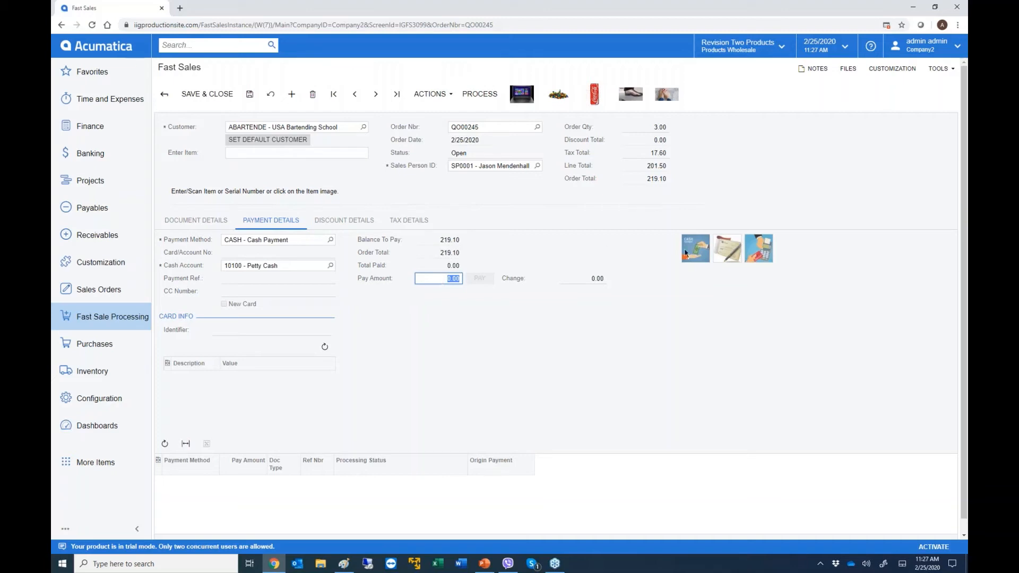
{"action": "left_click", "coordinate": [759, 249]}
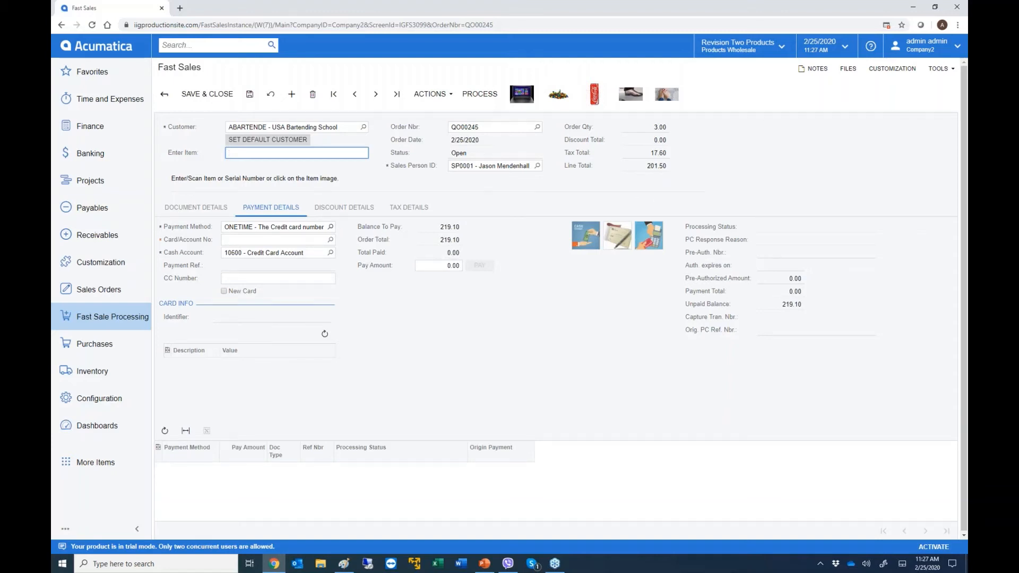
{"action": "left_click", "coordinate": [330, 227]}
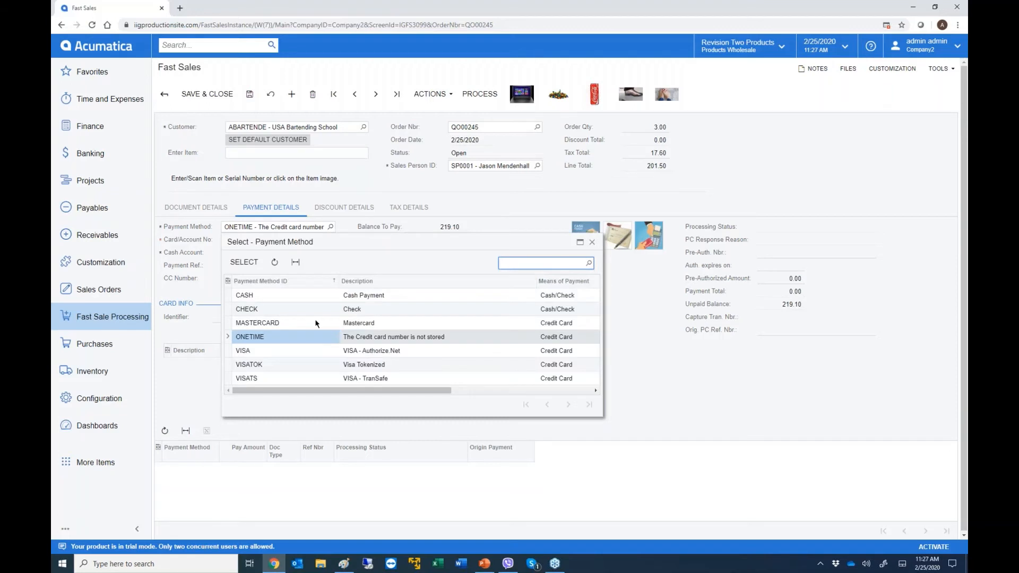
{"action": "double_click", "coordinate": [318, 379]}
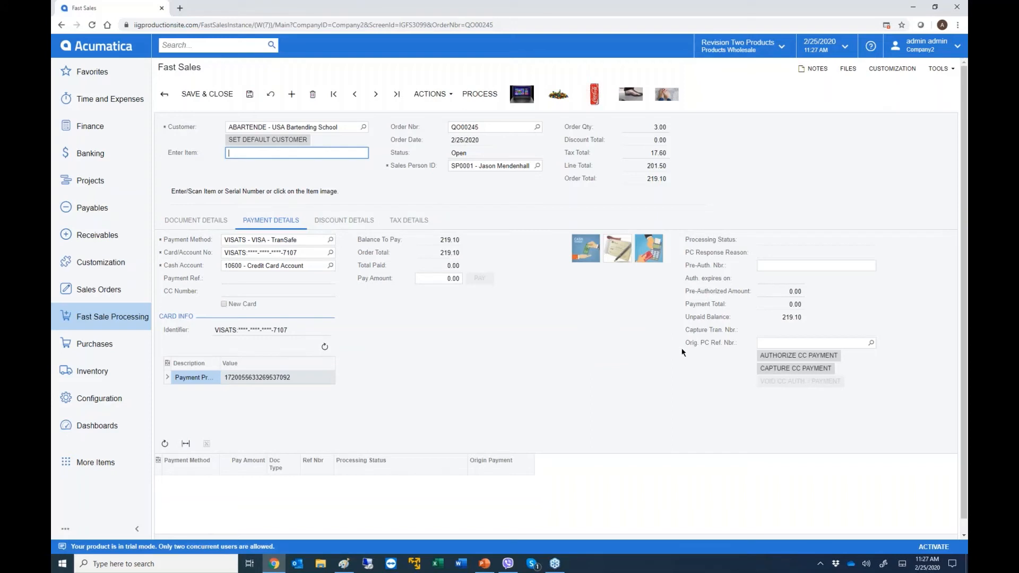
- Pay 219.10 with the stored Visa card, process the order and close its summary report
{"action": "left_click", "coordinate": [439, 278]}
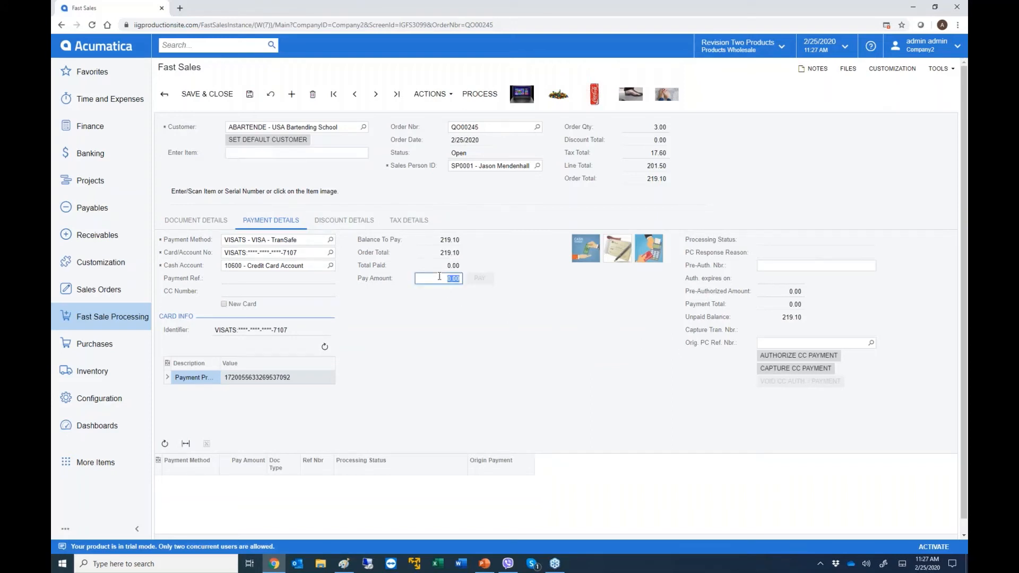
{"action": "type", "text": "219.10"}
{"action": "key", "text": "Tab"}
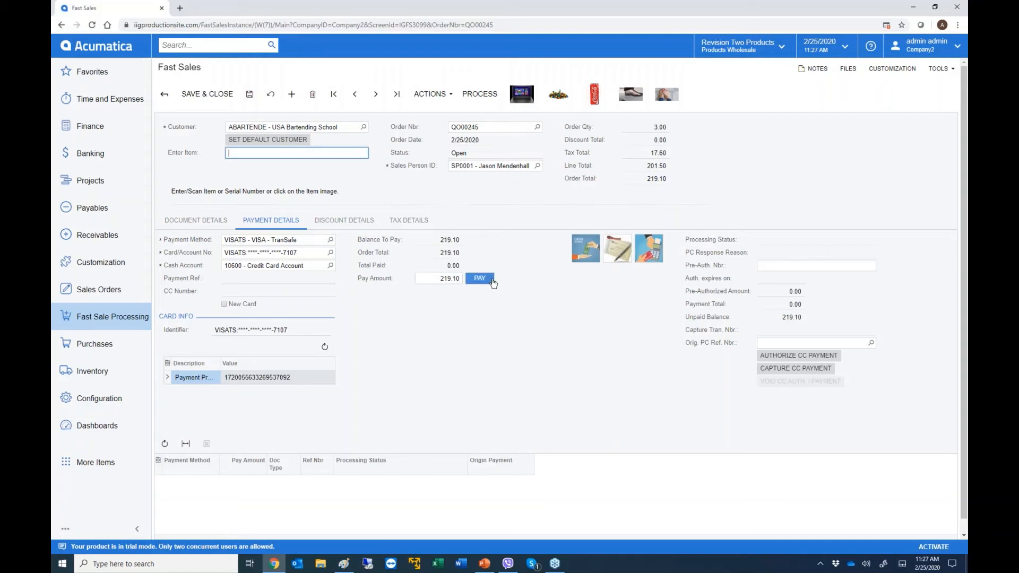
{"action": "left_click", "coordinate": [479, 278]}
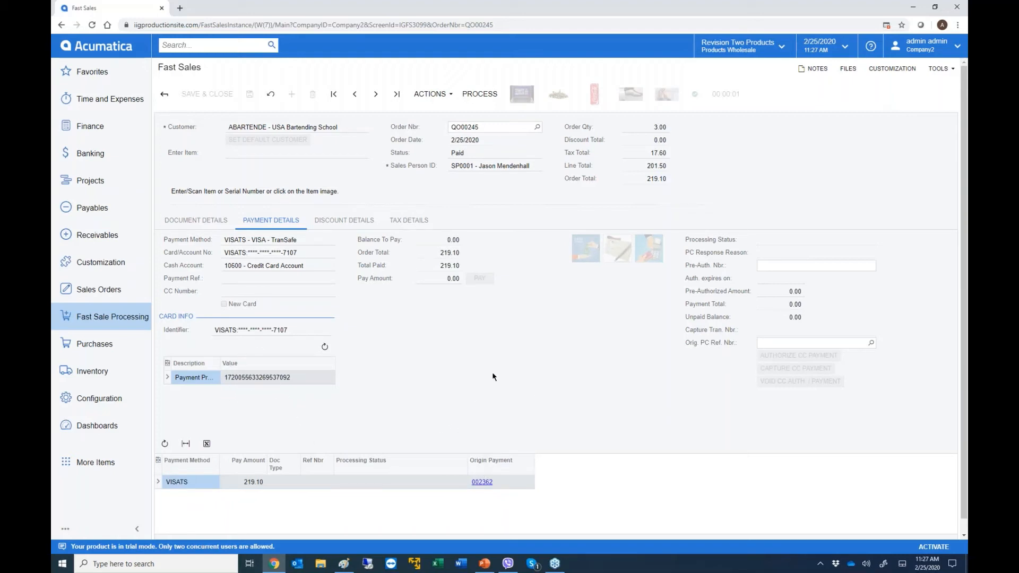
{"action": "left_click", "coordinate": [489, 94]}
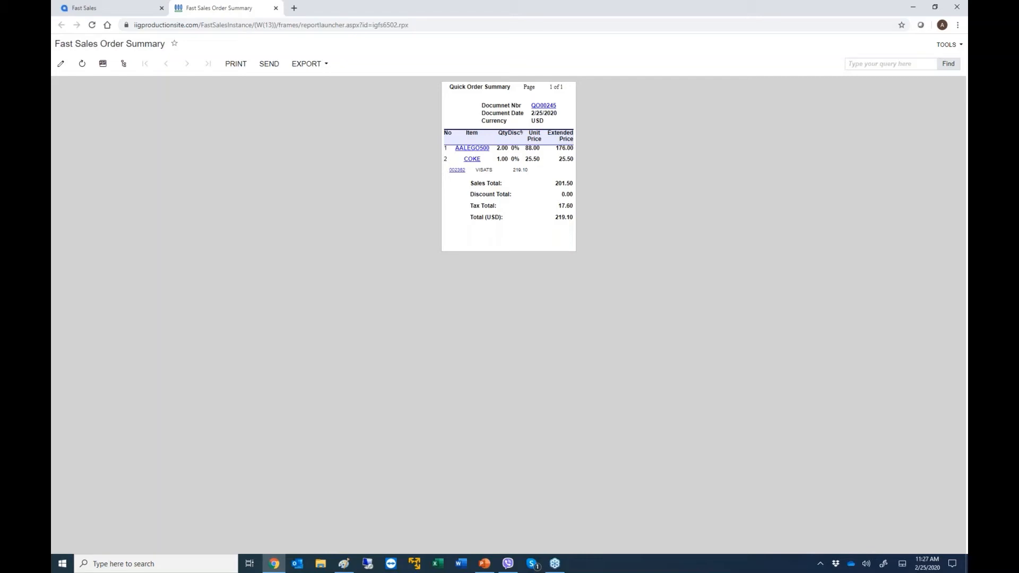
{"action": "left_click", "coordinate": [276, 8]}
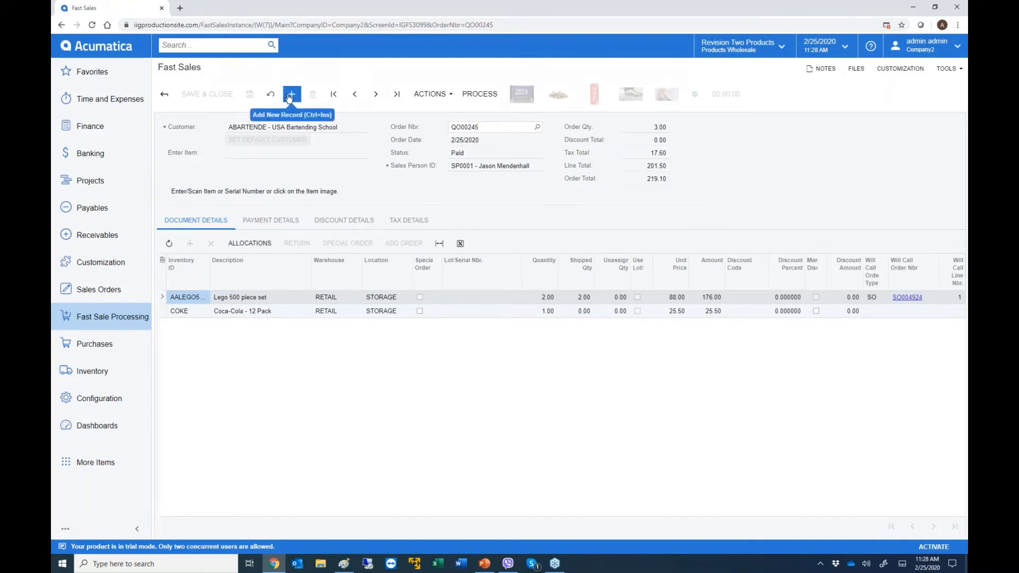
{"action": "left_click", "coordinate": [431, 94]}
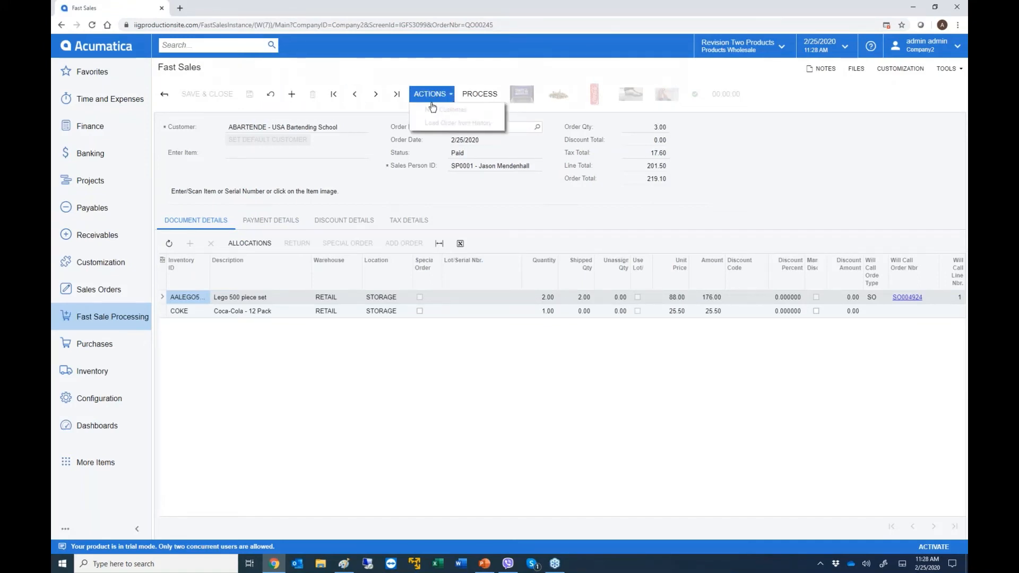
- Start a new fast sale, load the most recent order from history with duplication allowed, and show its payment details
{"action": "left_click", "coordinate": [291, 94]}
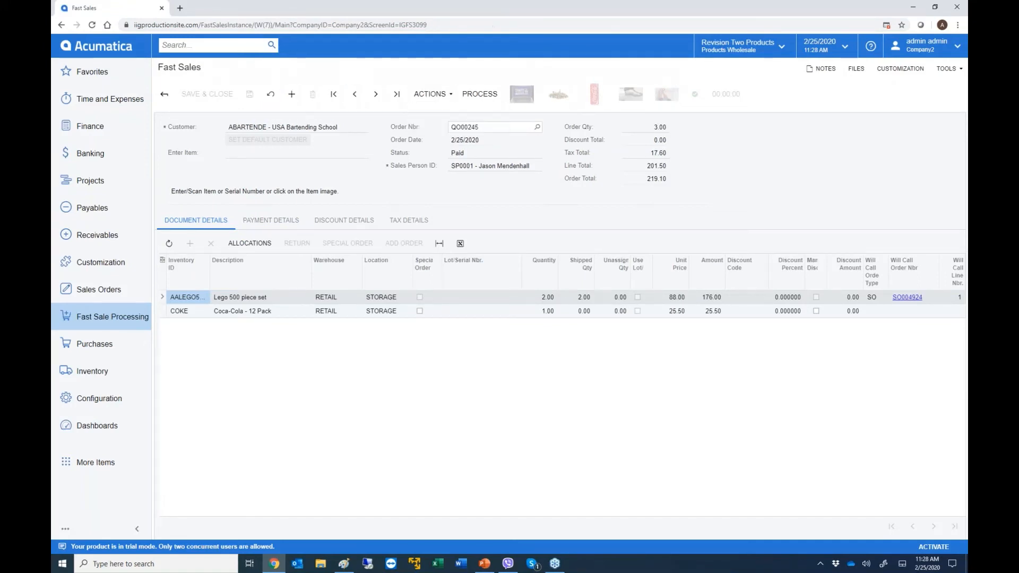
{"action": "left_click", "coordinate": [428, 99]}
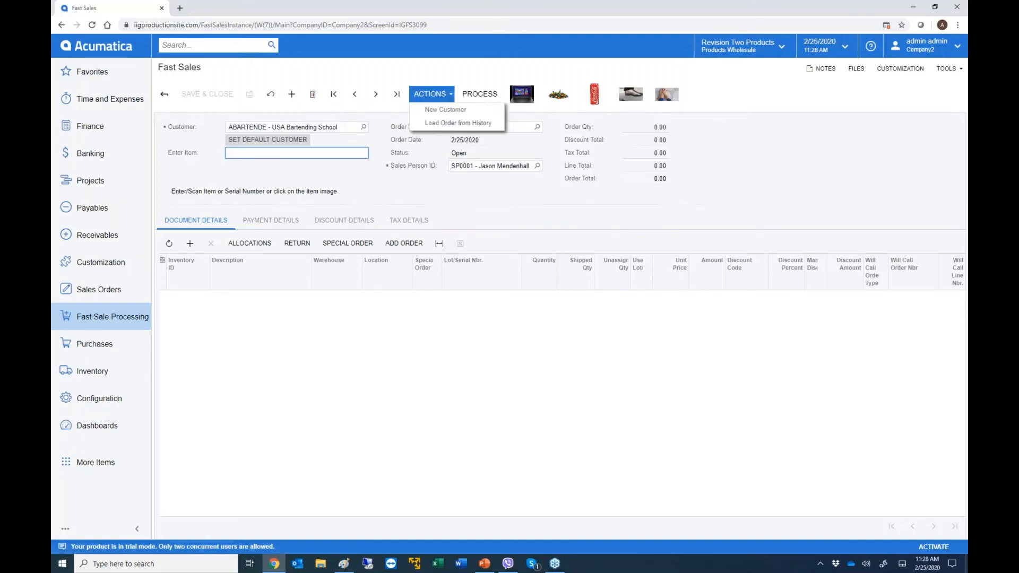
{"action": "left_click", "coordinate": [446, 123]}
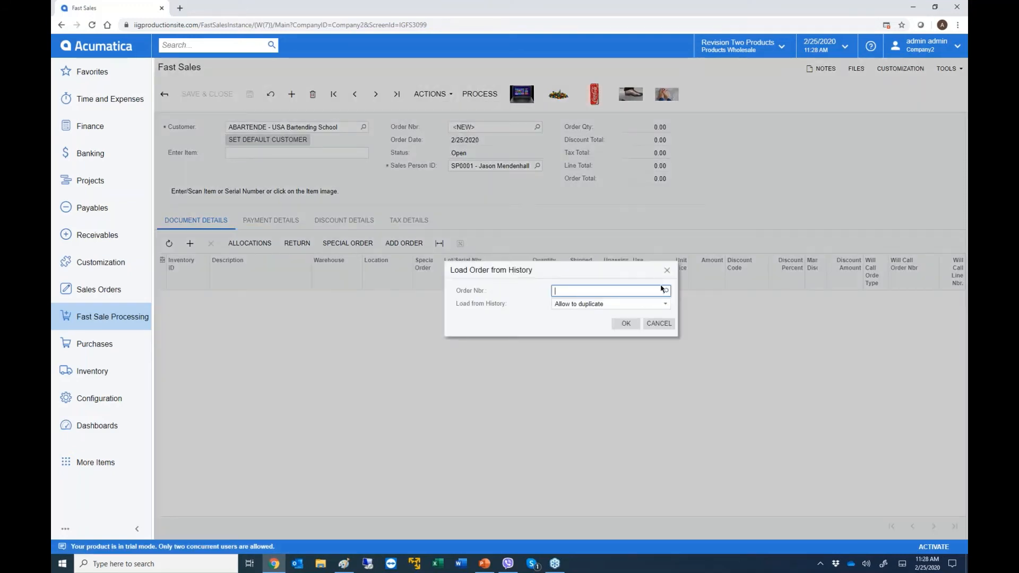
{"action": "left_click", "coordinate": [666, 292]}
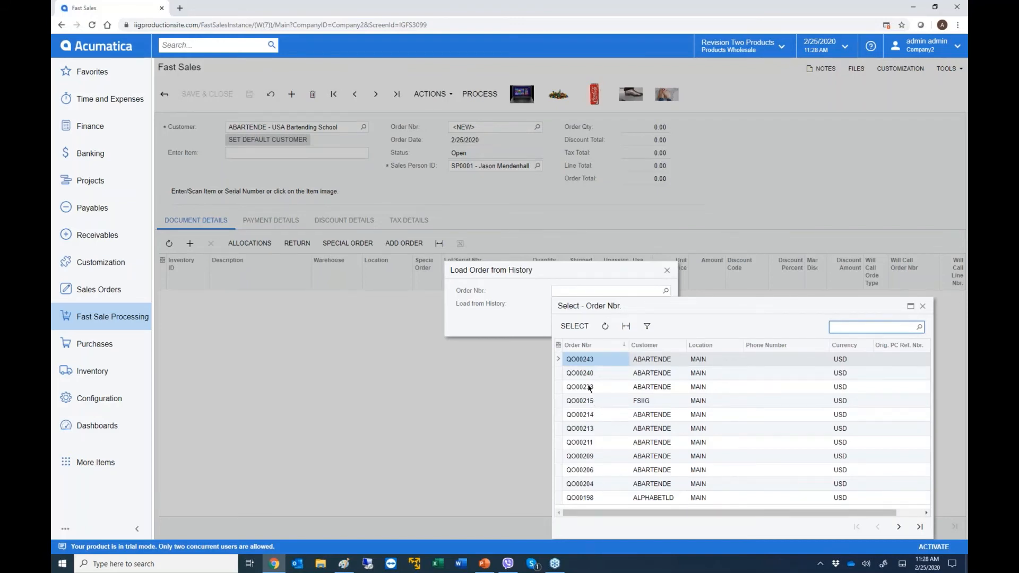
{"action": "double_click", "coordinate": [586, 361]}
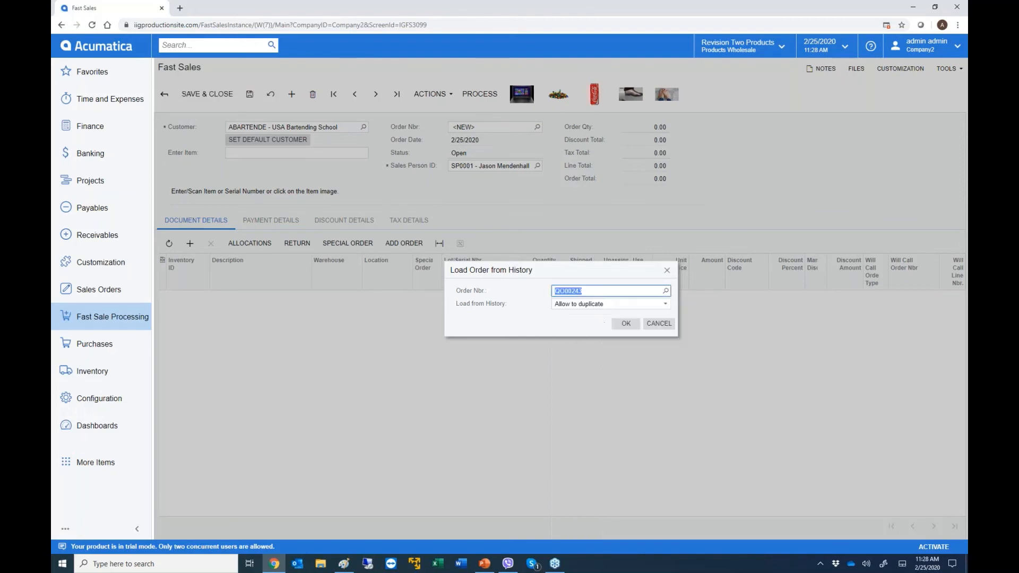
{"action": "left_click", "coordinate": [627, 325]}
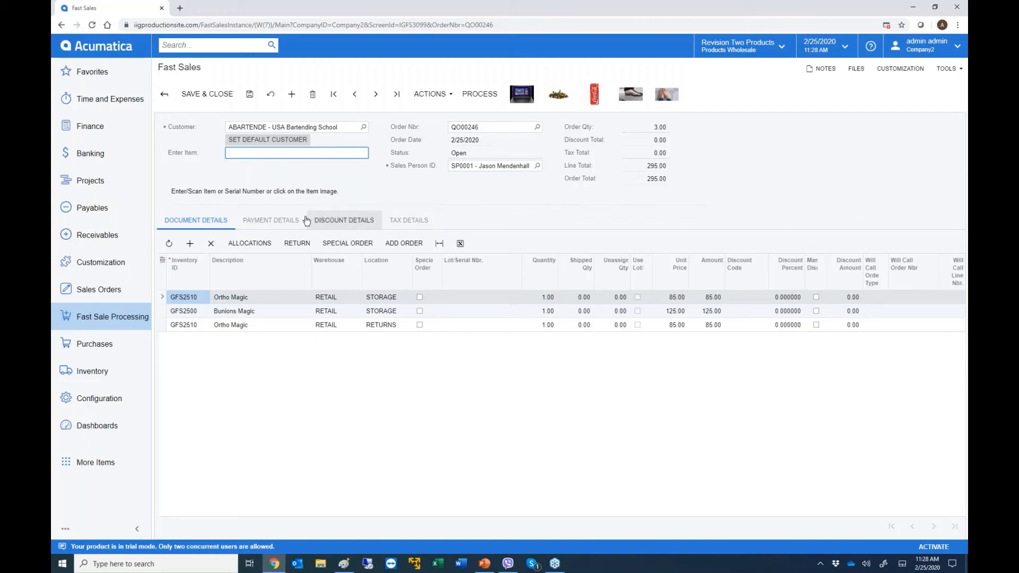
{"action": "left_click", "coordinate": [288, 222]}
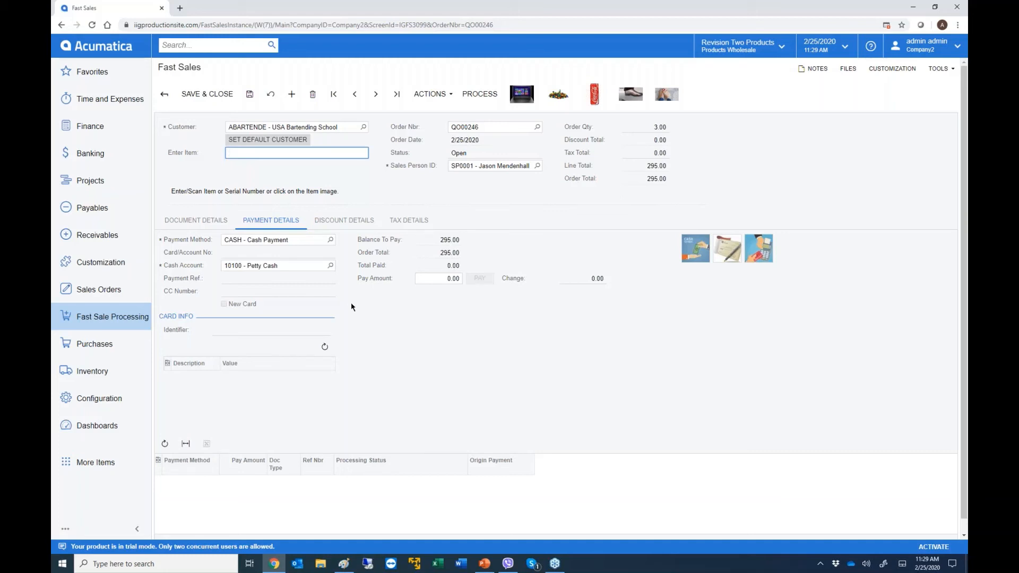
- Examine the processing centers of the VISATS and VISA payment methods, leaving the fast sale without saving its changes
{"action": "left_click", "coordinate": [117, 317]}
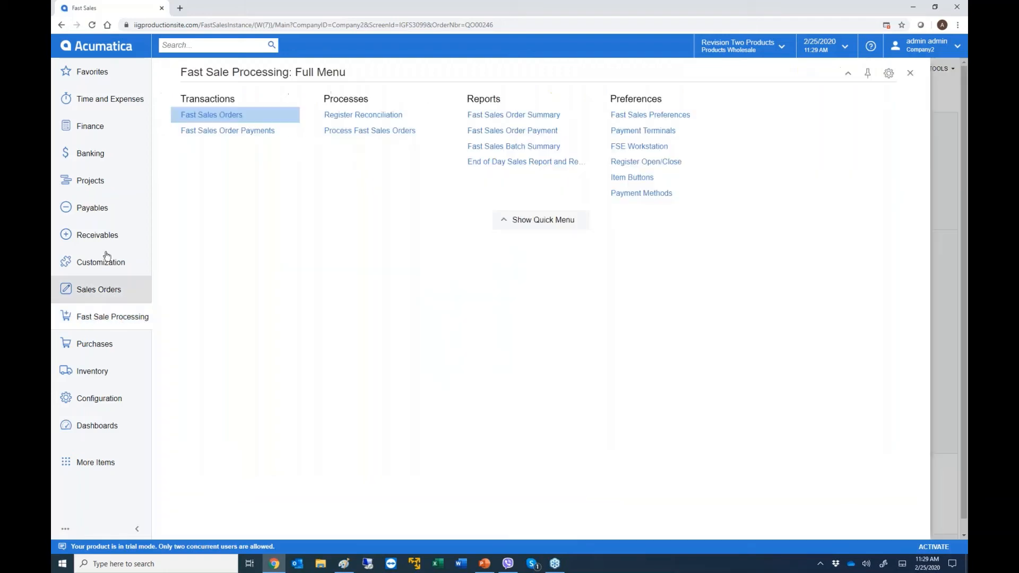
{"action": "left_click", "coordinate": [96, 159]}
{"action": "left_click", "coordinate": [780, 174]}
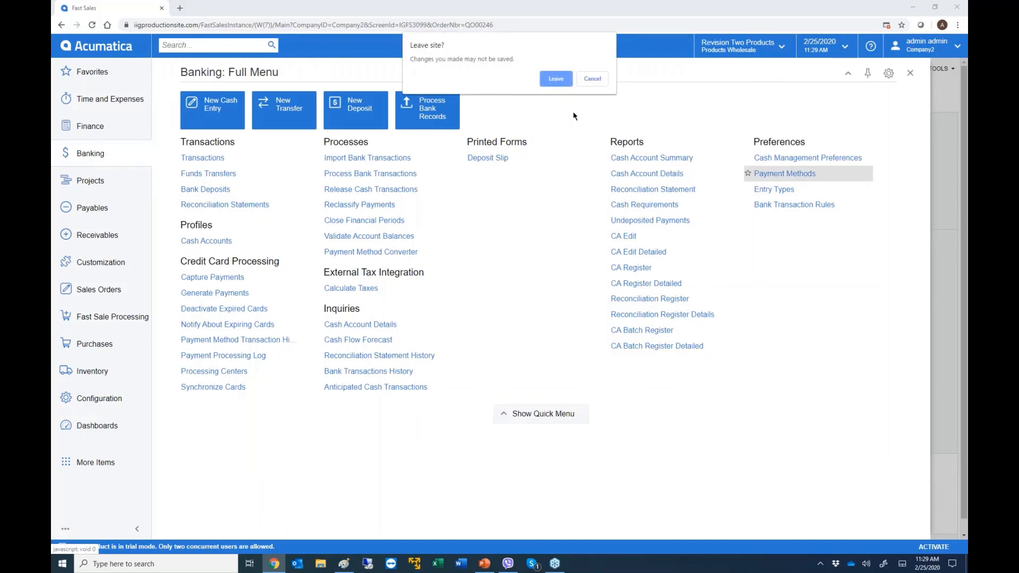
{"action": "left_click", "coordinate": [556, 78]}
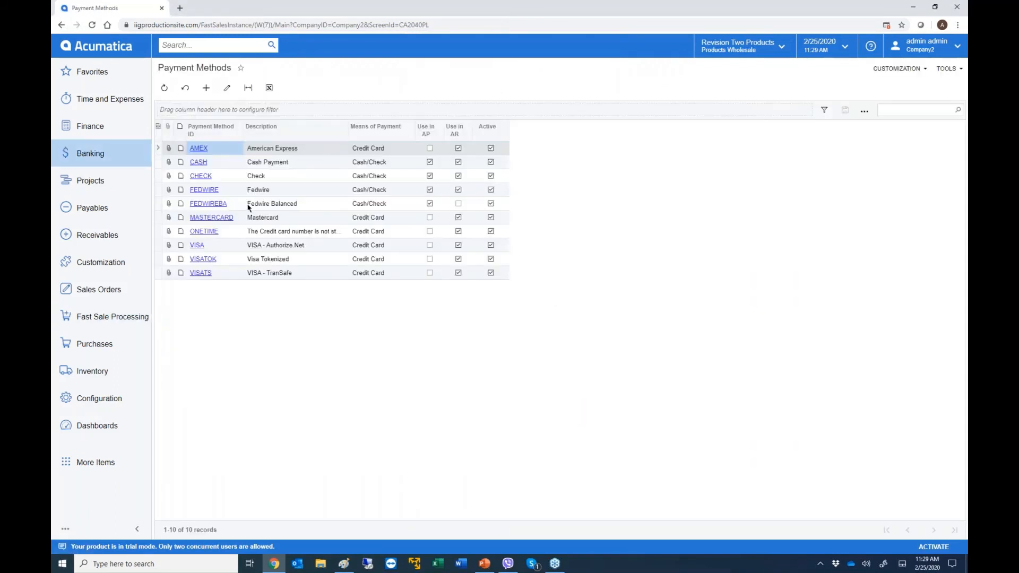
{"action": "left_click", "coordinate": [203, 274]}
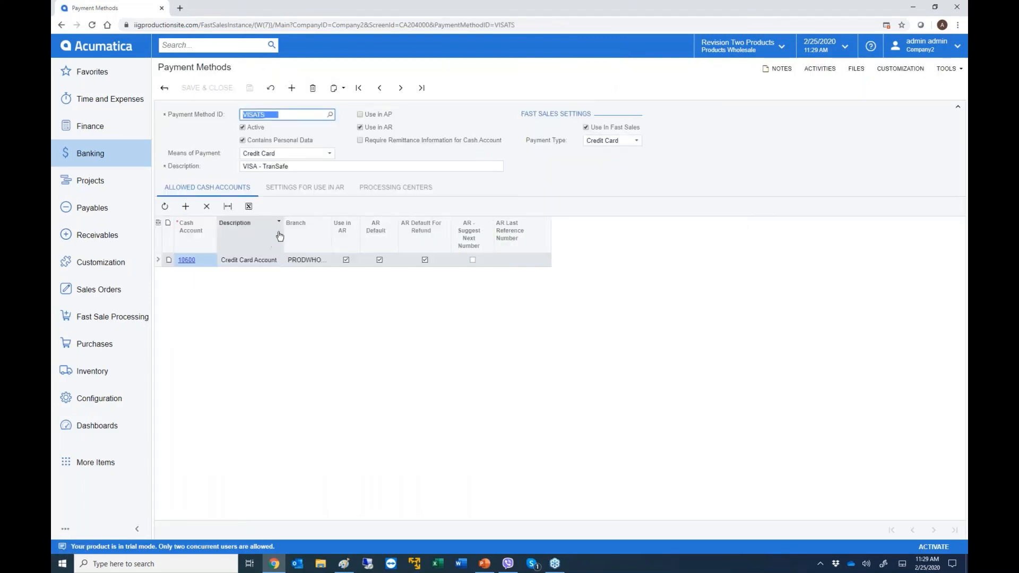
{"action": "left_click", "coordinate": [377, 188]}
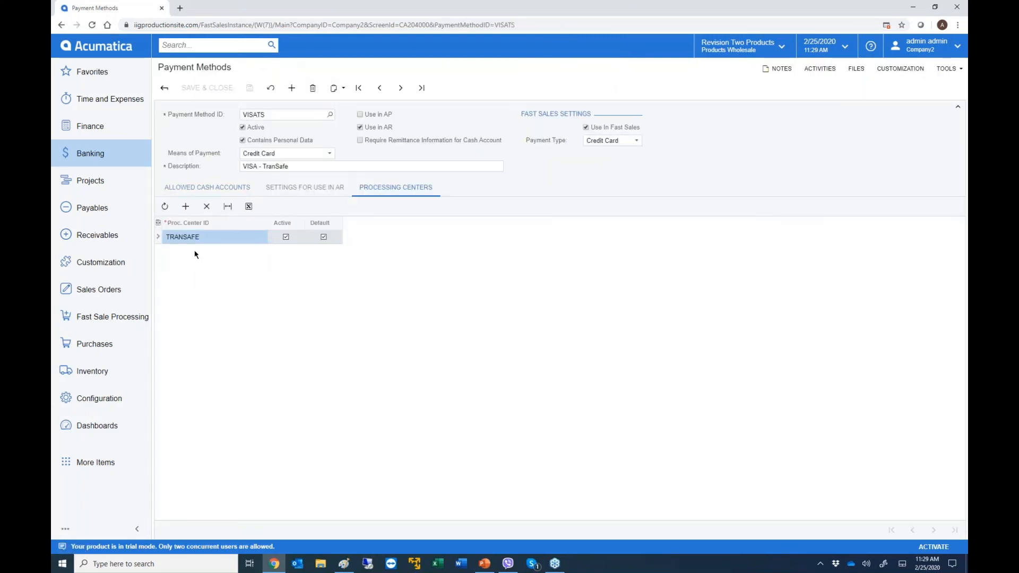
{"action": "left_click", "coordinate": [329, 114]}
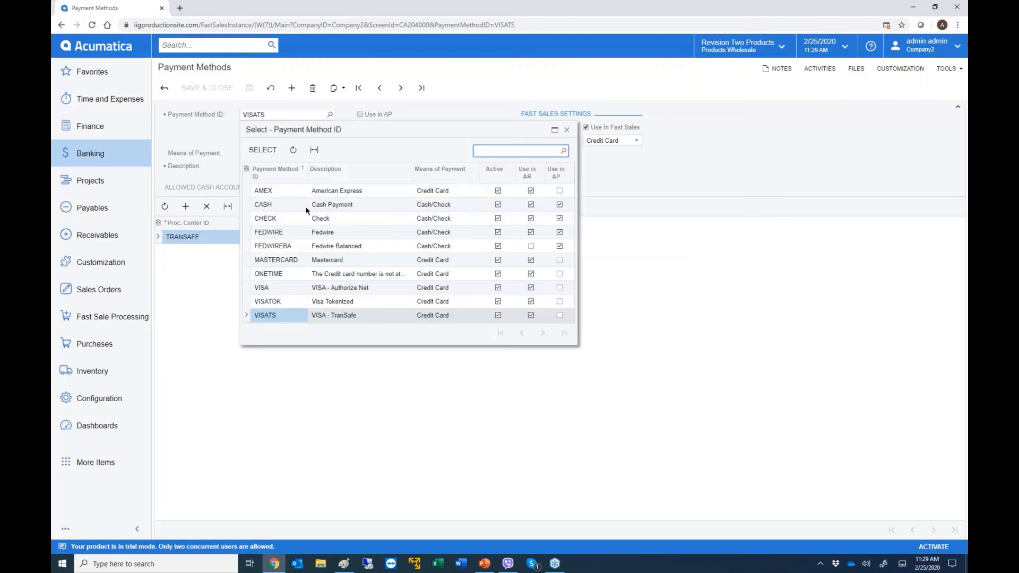
{"action": "double_click", "coordinate": [307, 288]}
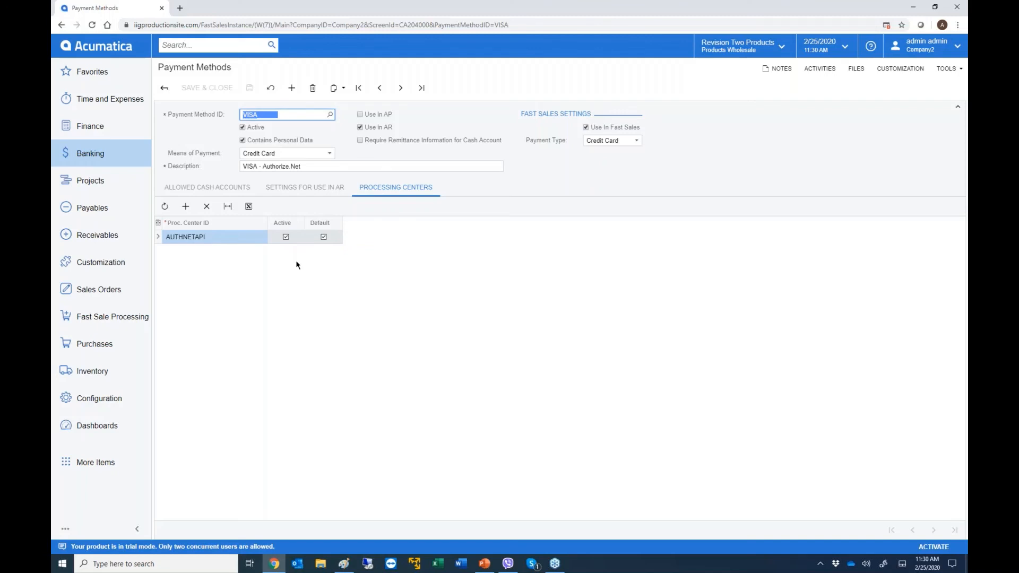
{"action": "left_click", "coordinate": [102, 317]}
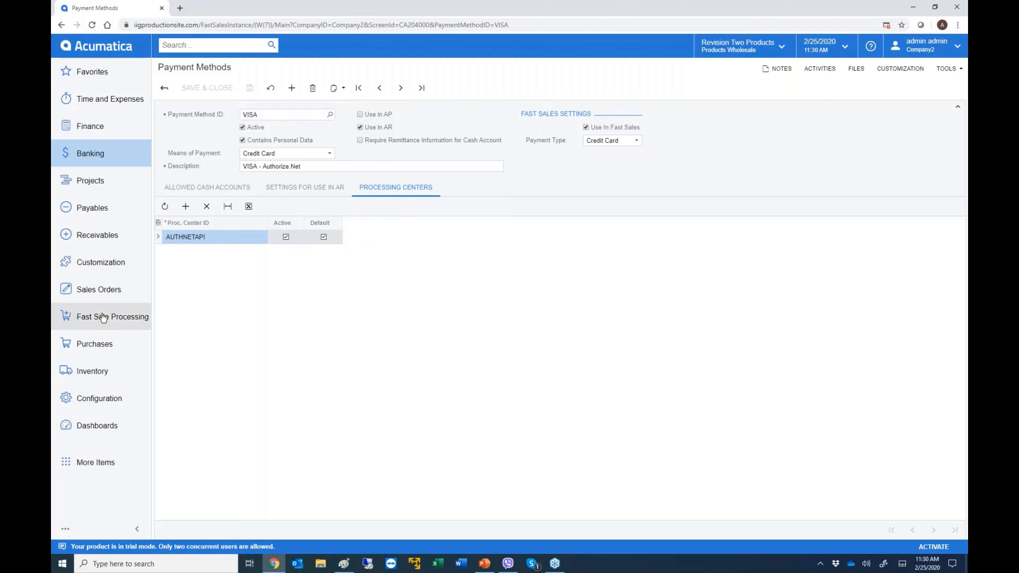
{"action": "left_click", "coordinate": [223, 115]}
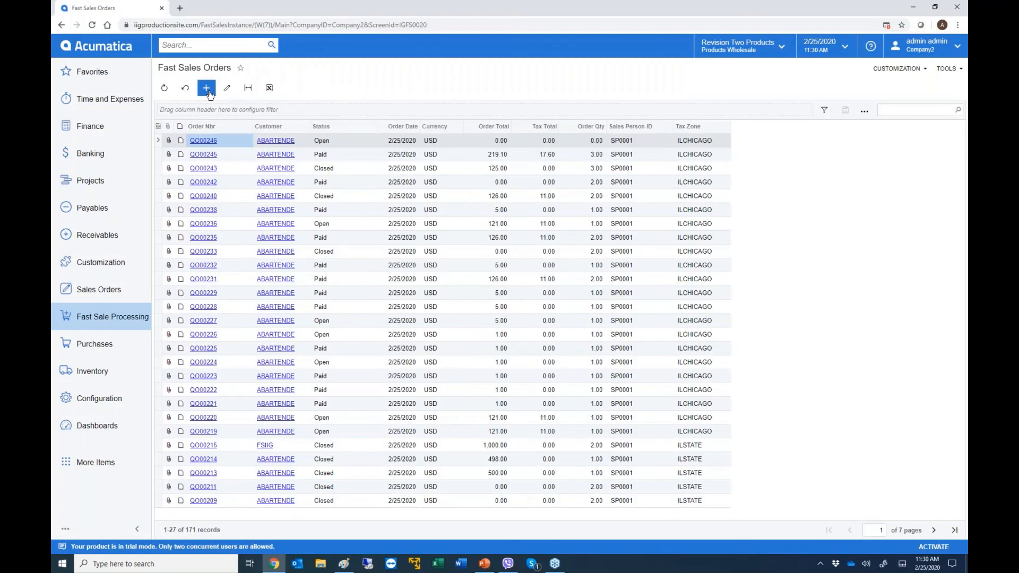
{"action": "left_click", "coordinate": [206, 88]}
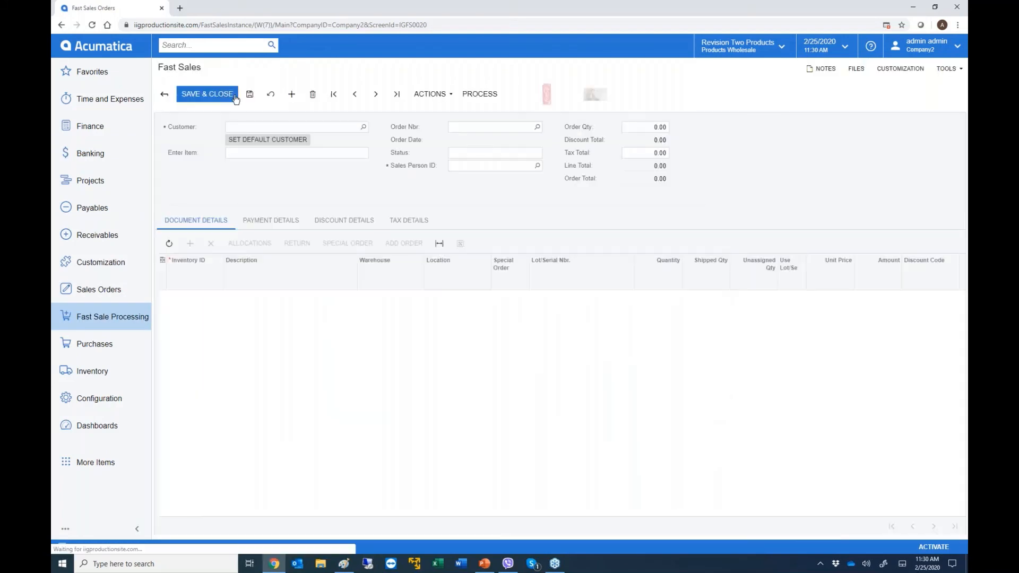
- Examine the open/close record of the PCDEPART register and the list of fast sale item buttons
{"action": "left_click", "coordinate": [133, 315]}
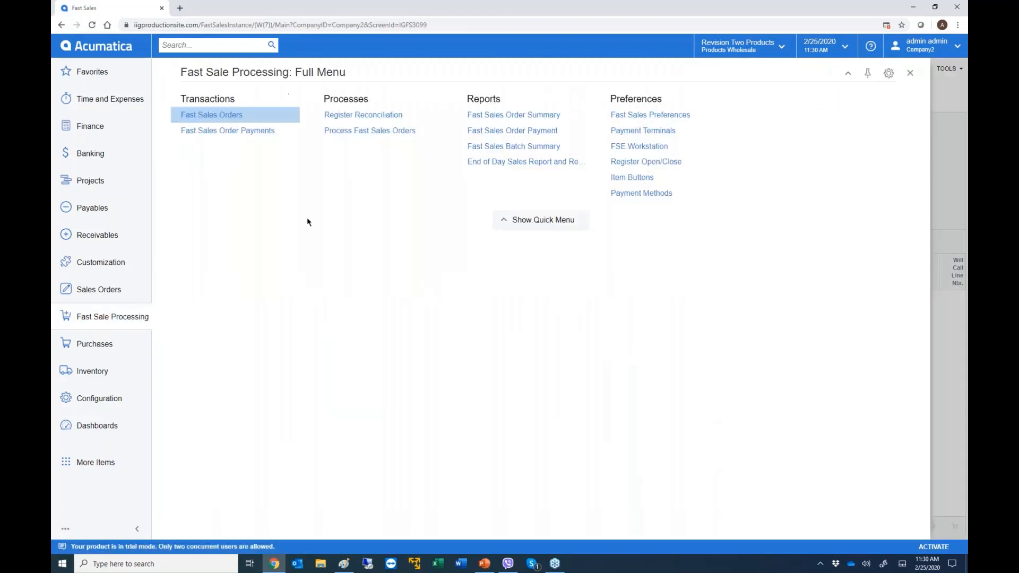
{"action": "left_click", "coordinate": [646, 162]}
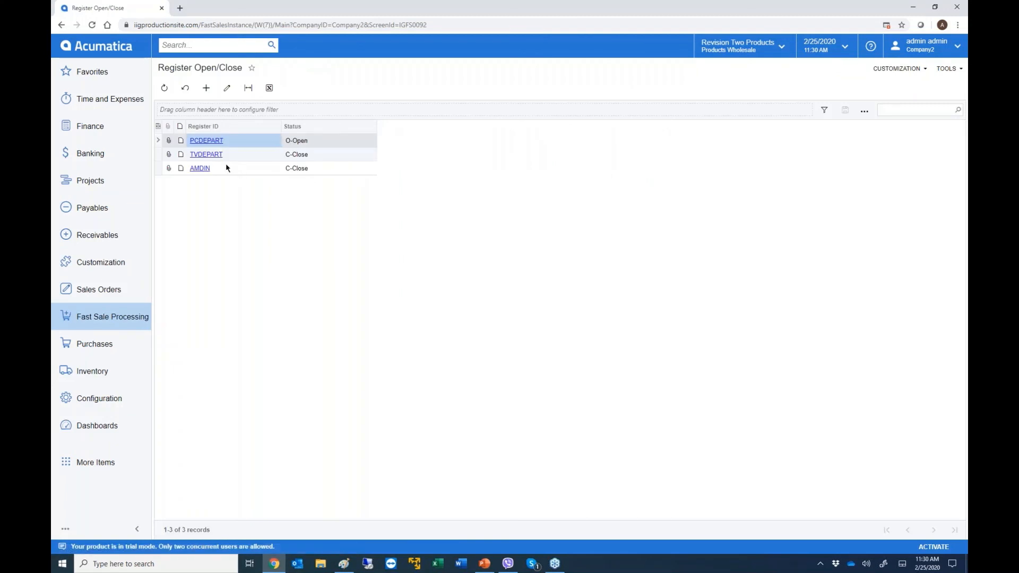
{"action": "left_click", "coordinate": [212, 144]}
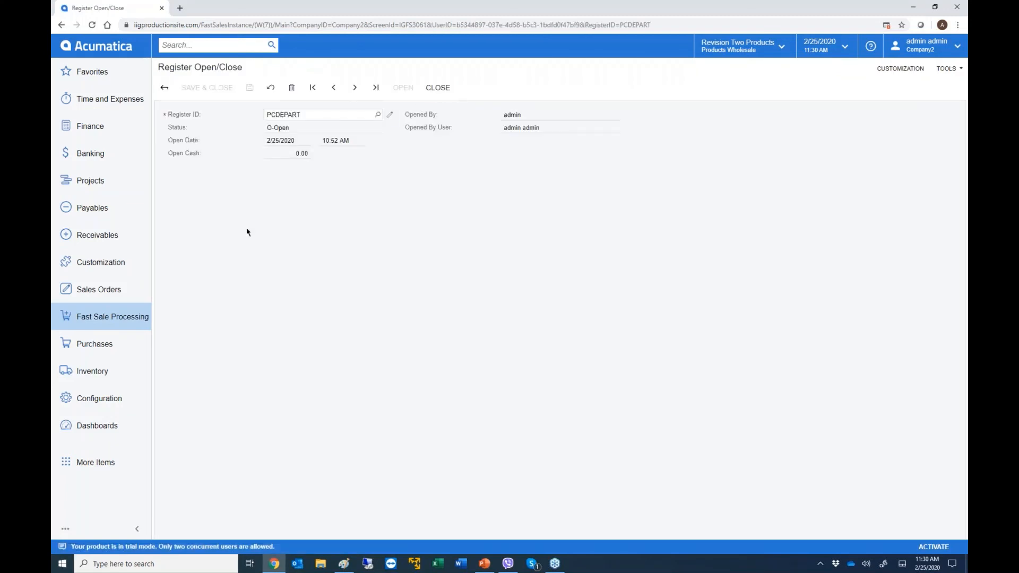
{"action": "left_click", "coordinate": [118, 327]}
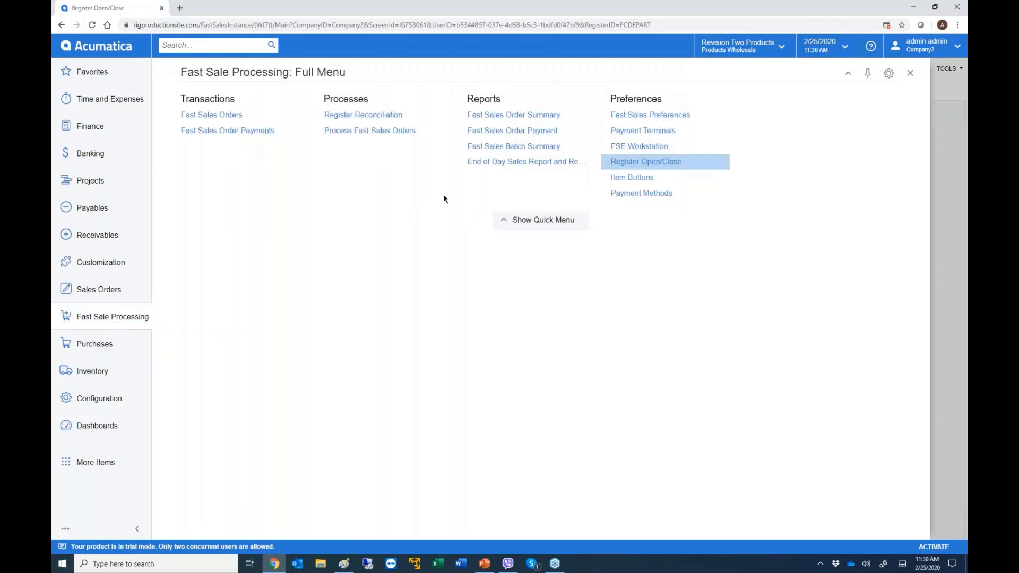
{"action": "left_click", "coordinate": [636, 177]}
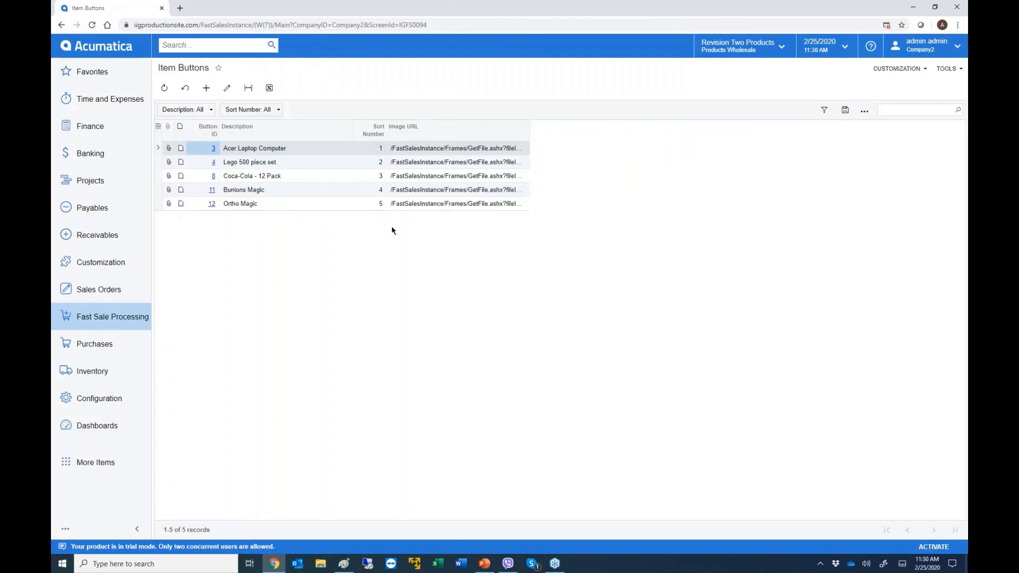
- Start a fast sales order payment for USA Bartending School's 500.00 order, add a payment line and look up its payment methods
{"action": "left_click", "coordinate": [134, 318]}
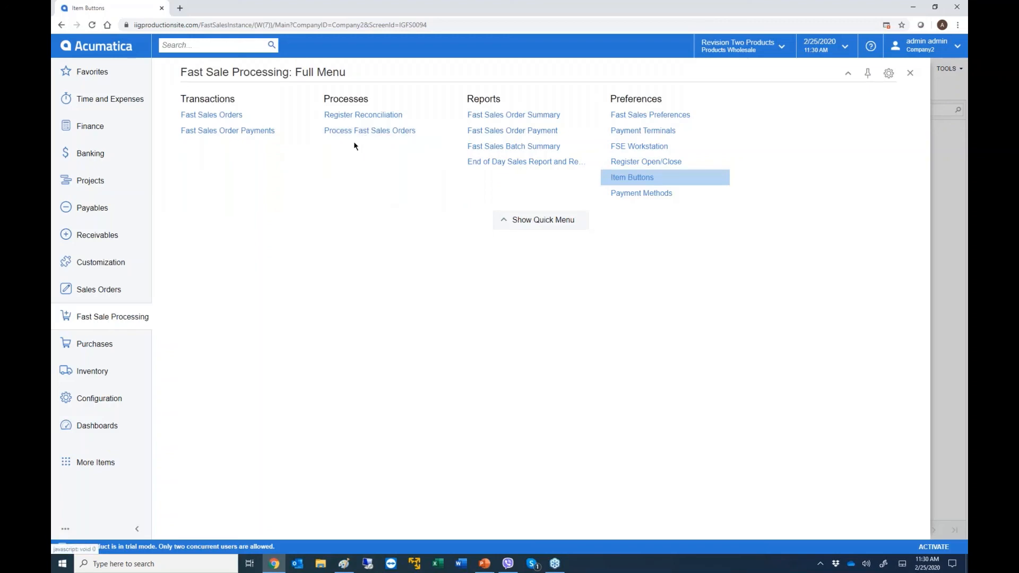
{"action": "left_click", "coordinate": [257, 134]}
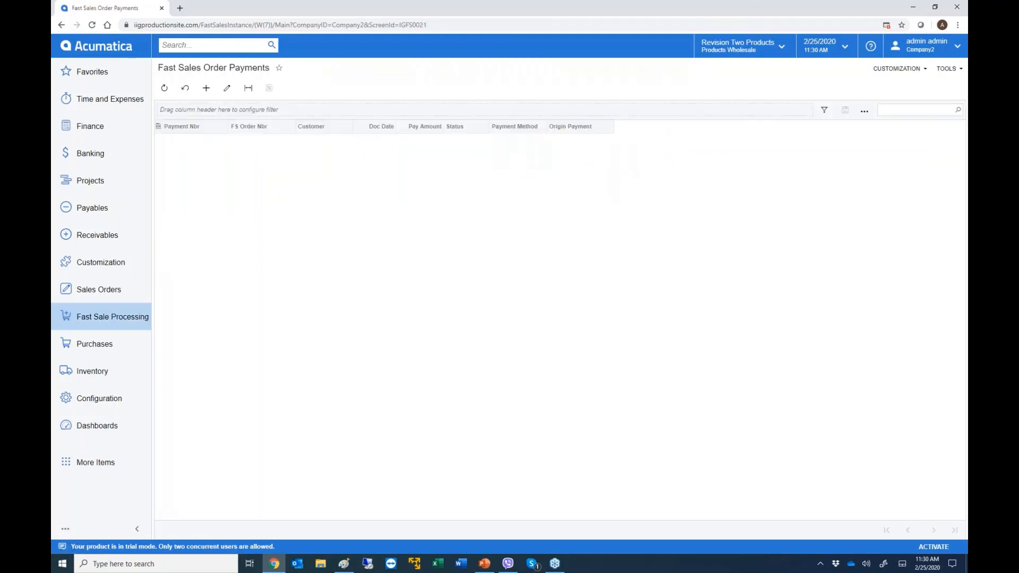
{"action": "left_click", "coordinate": [207, 88]}
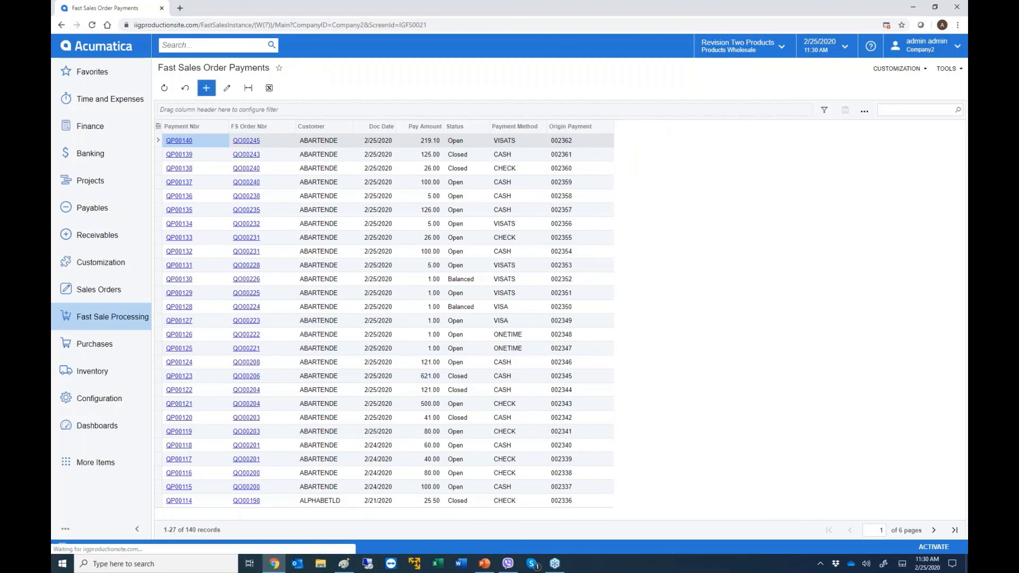
{"action": "left_click", "coordinate": [314, 127]}
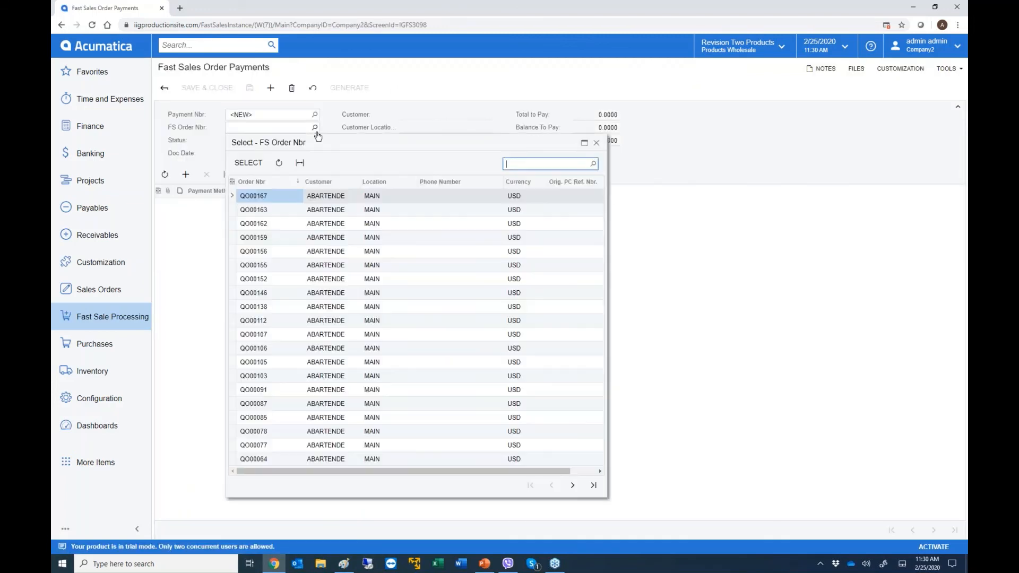
{"action": "double_click", "coordinate": [361, 431]}
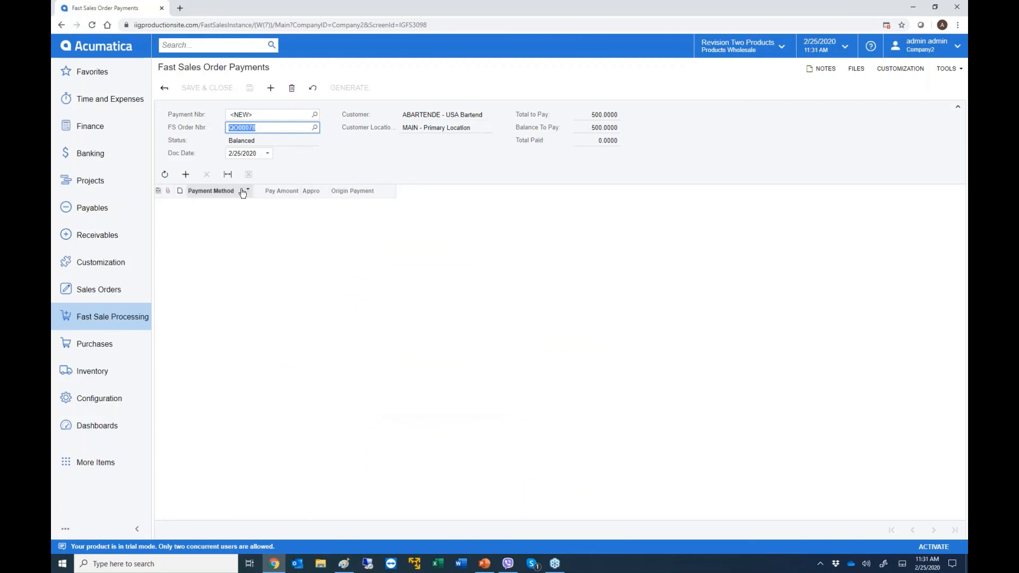
{"action": "left_click", "coordinate": [186, 174]}
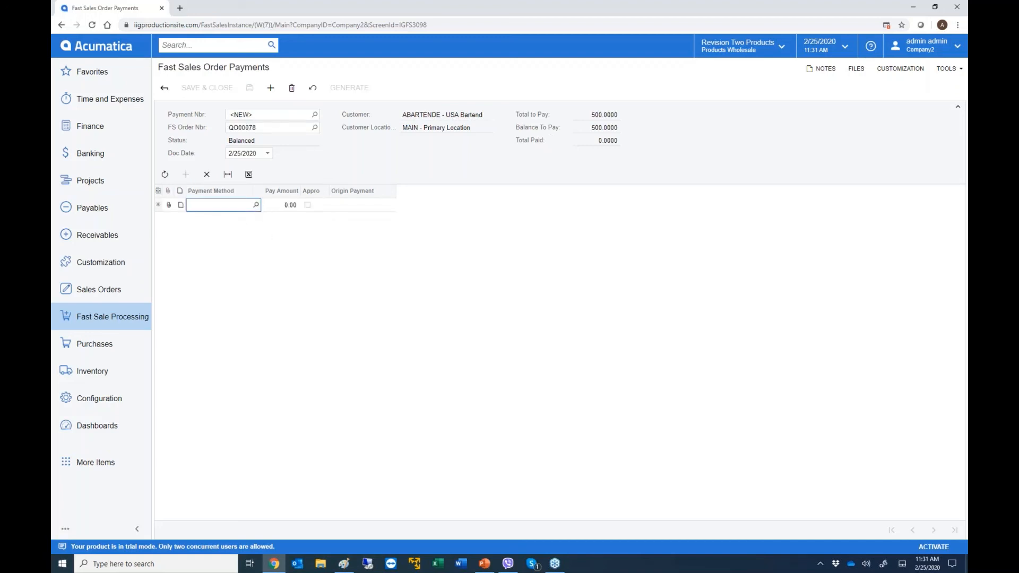
{"action": "left_click", "coordinate": [257, 205]}
{"action": "left_click", "coordinate": [514, 221]}
- Start a new fast sale and examine the fields for creating a customer from it, closing the form without creating one
{"action": "left_click", "coordinate": [125, 322]}
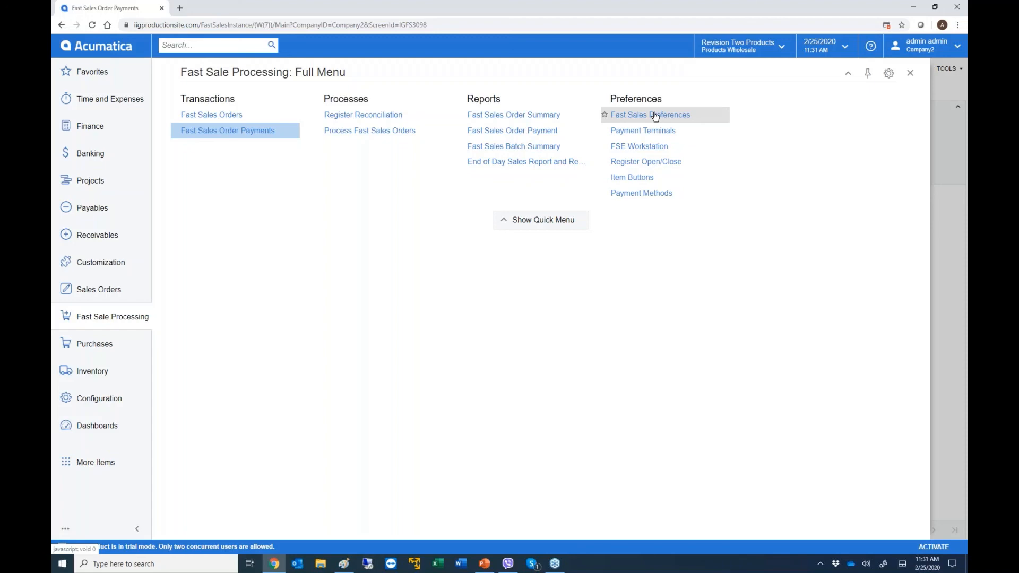
{"action": "left_click", "coordinate": [236, 115]}
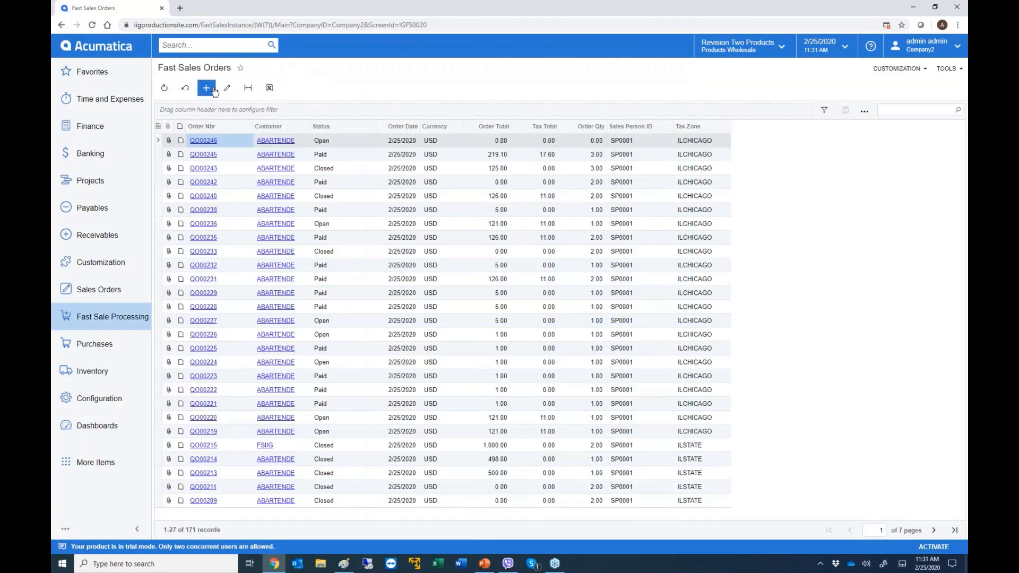
{"action": "left_click", "coordinate": [206, 88]}
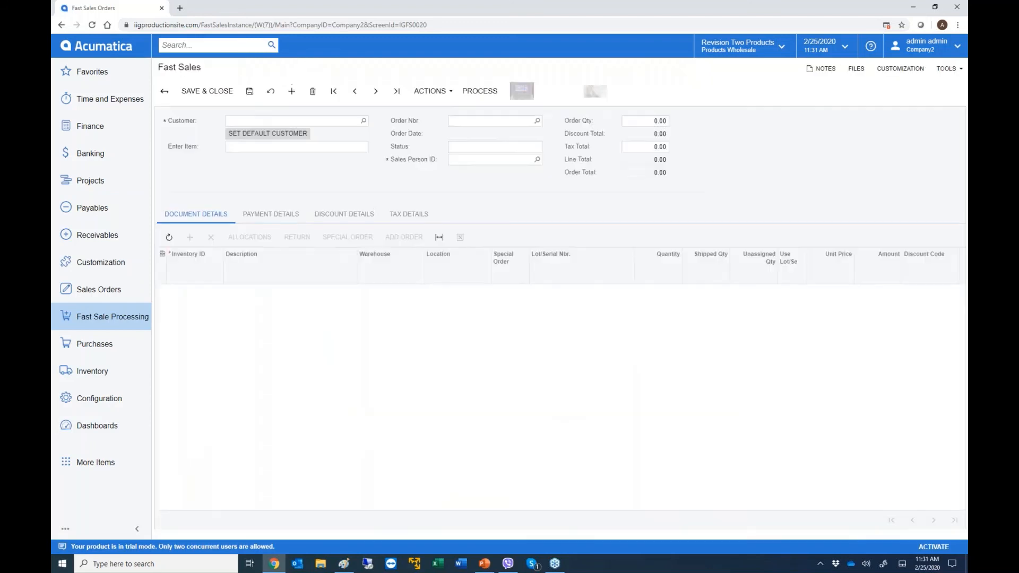
{"action": "left_click", "coordinate": [445, 94]}
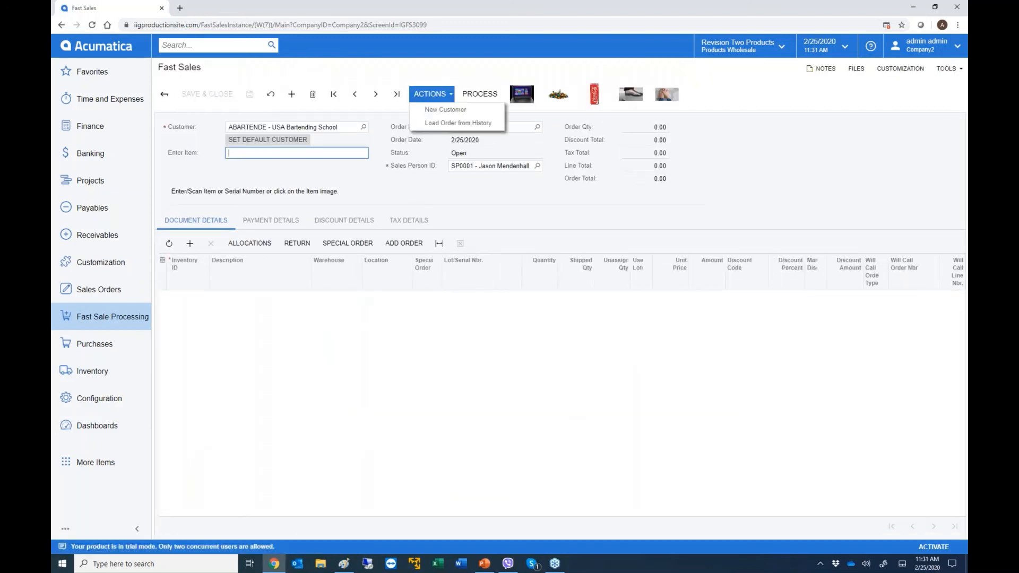
{"action": "left_click", "coordinate": [450, 111]}
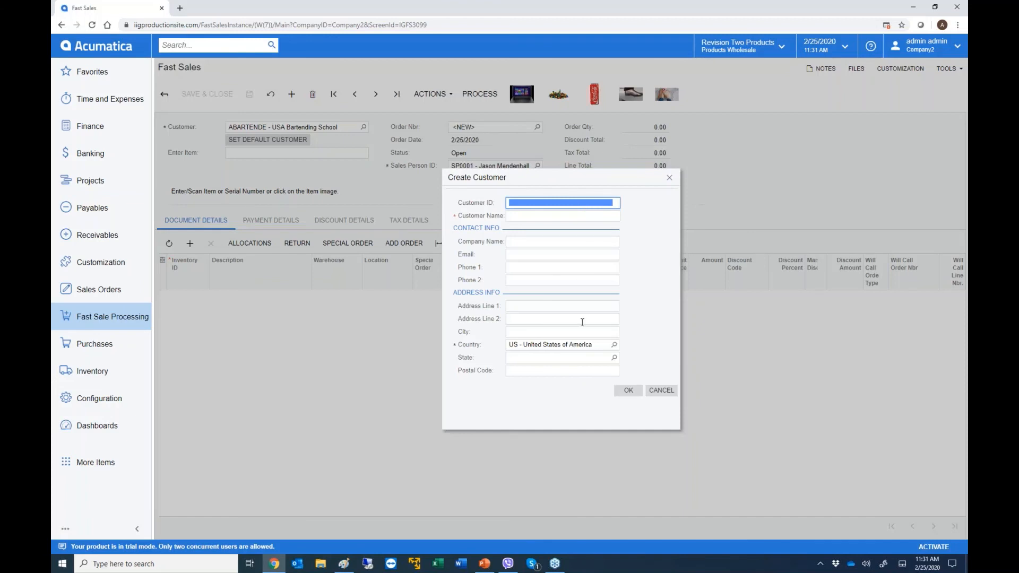
{"action": "key", "text": "Escape"}
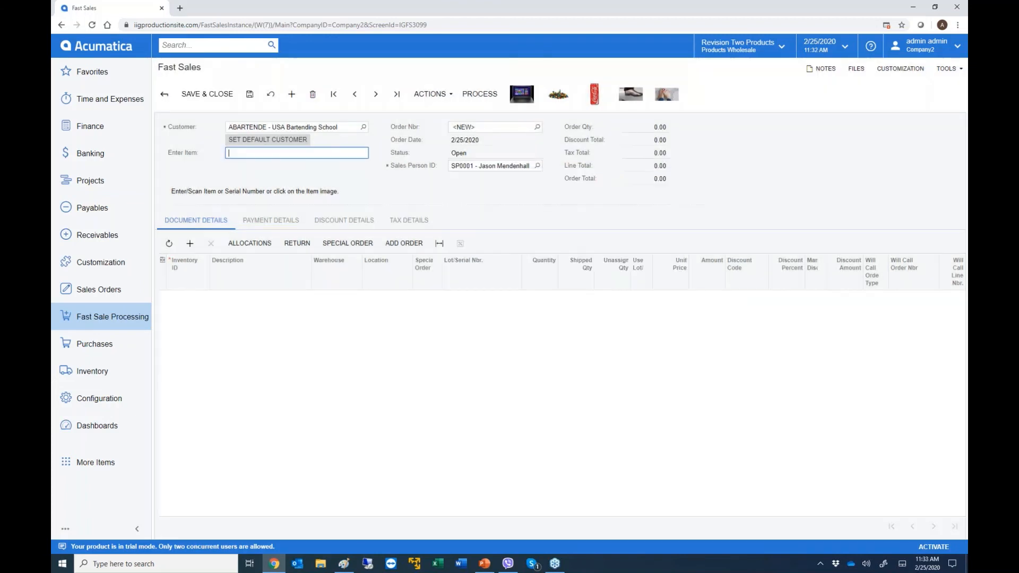